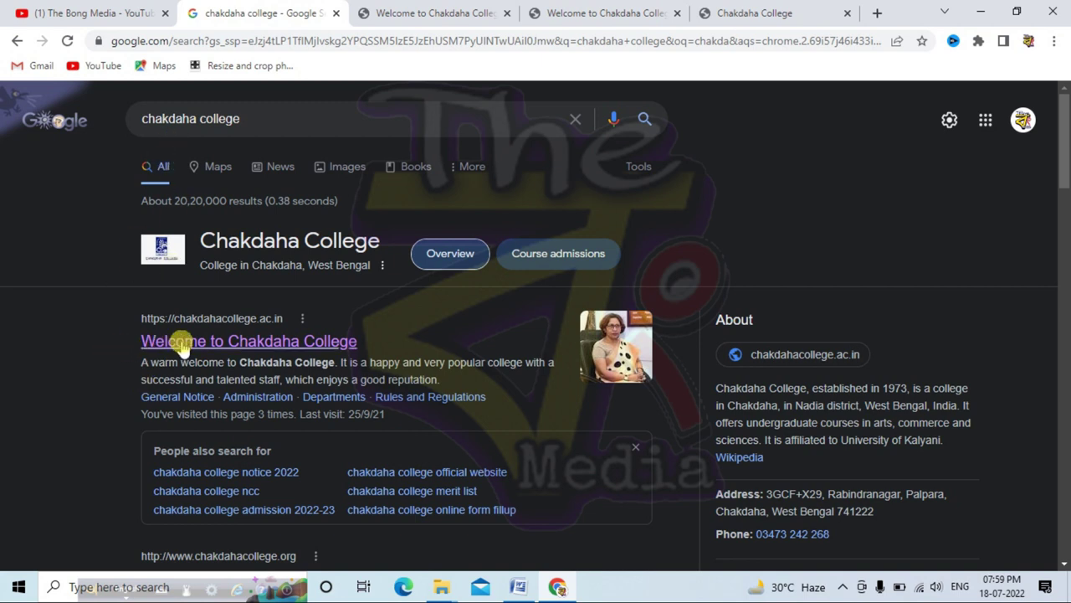
# Open Admission Portal-1 from the Chakdaha College website and go to Online Admission 2022-2023.
pyautogui.click(423, 14)
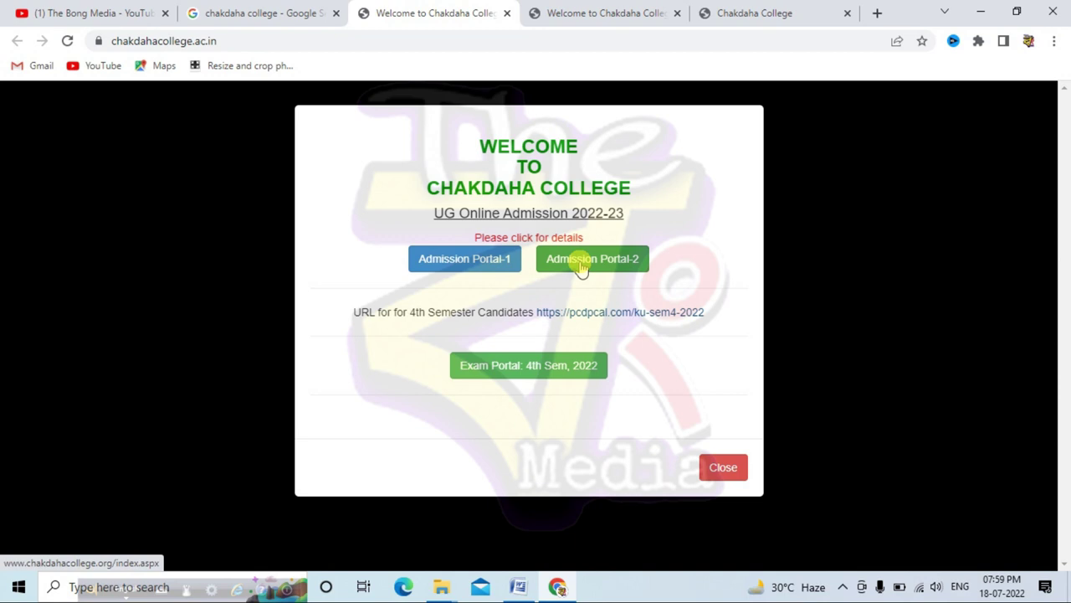
pyautogui.click(492, 265)
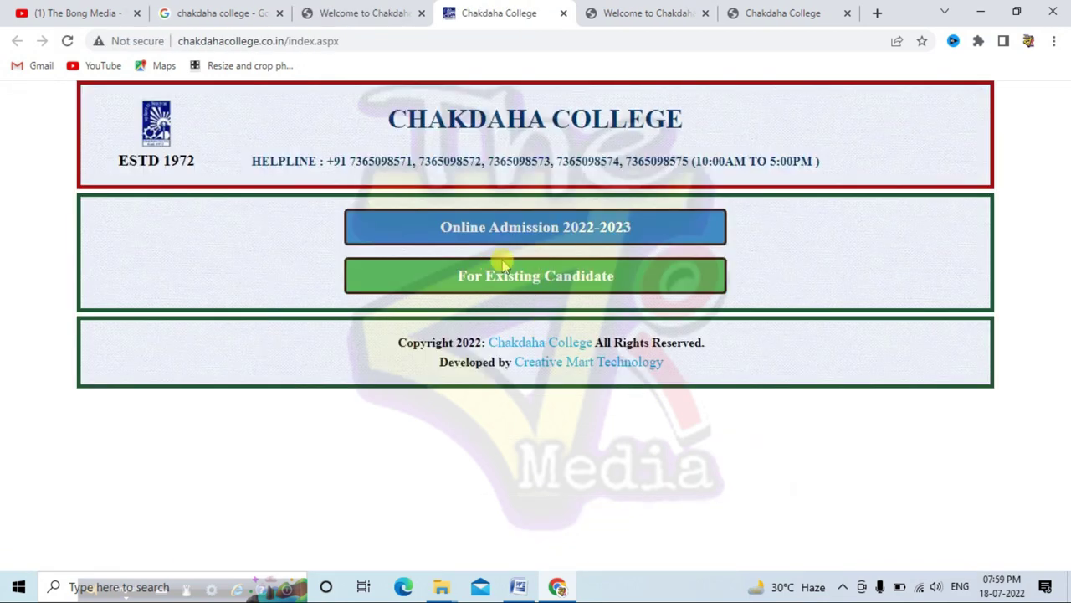
pyautogui.click(574, 230)
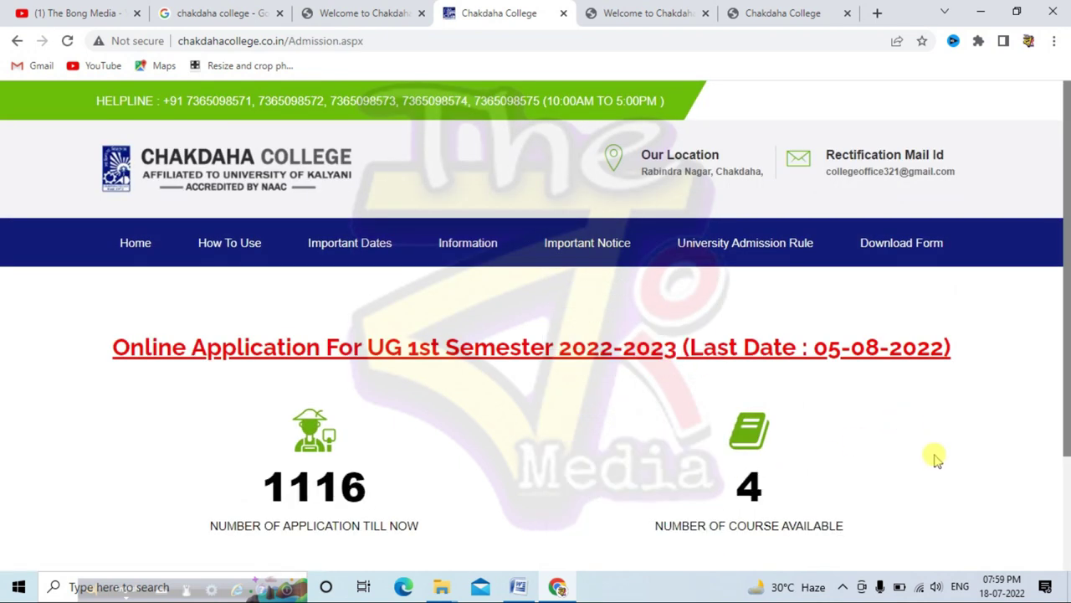
# Open the online application for UG 1st Semester 2022-2023 and start a new application with Apply Now.
pyautogui.scroll(-1, 936, 456)
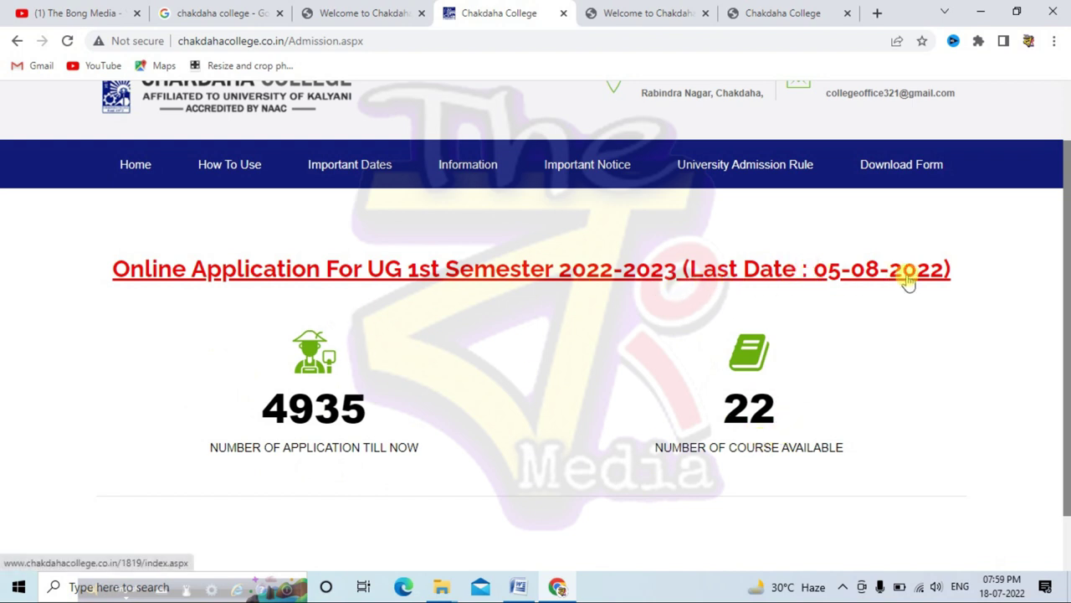
pyautogui.scroll(2, 574, 323)
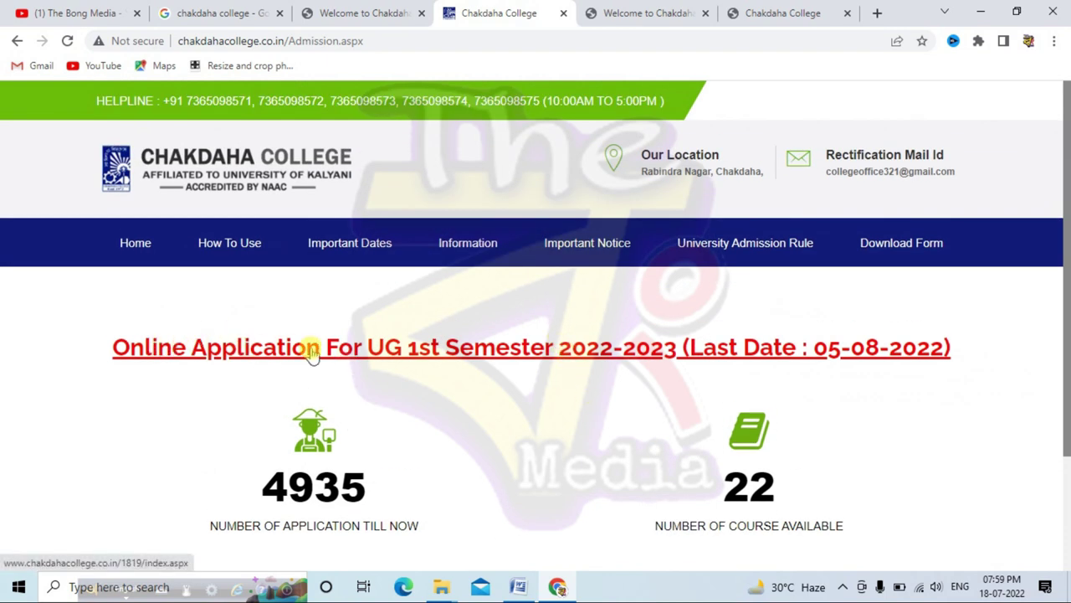
pyautogui.click(559, 355)
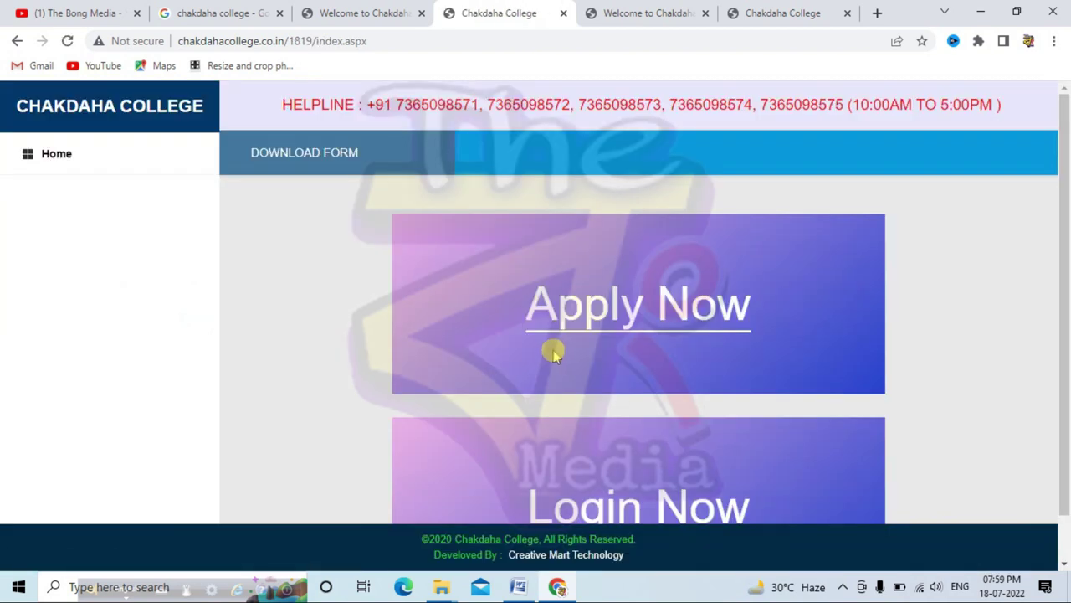
pyautogui.scroll(-1, 552, 351)
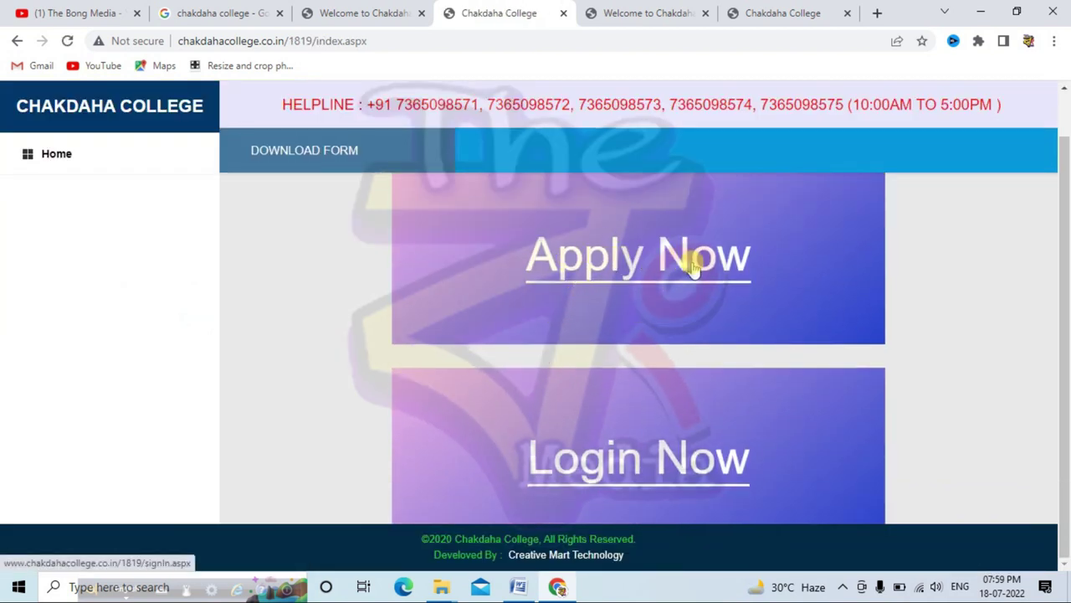
pyautogui.scroll(1, 609, 266)
pyautogui.click(619, 298)
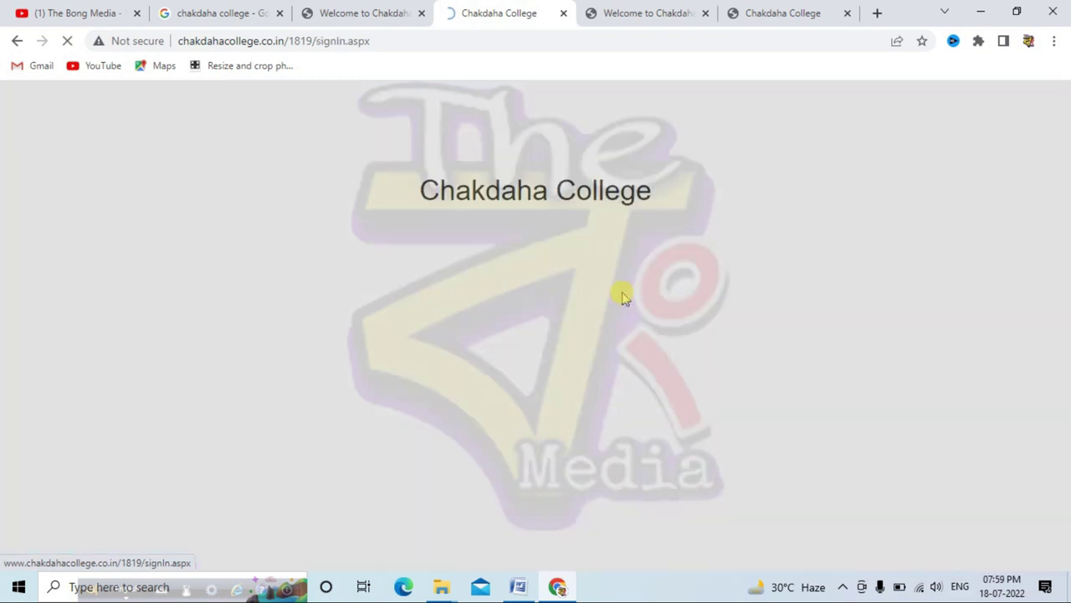
# Fill in the applicant's name, H.S. registration number, passing year 2022, mobile number, date of birth and verification code, and log in.
pyautogui.scroll(-1, 753, 473)
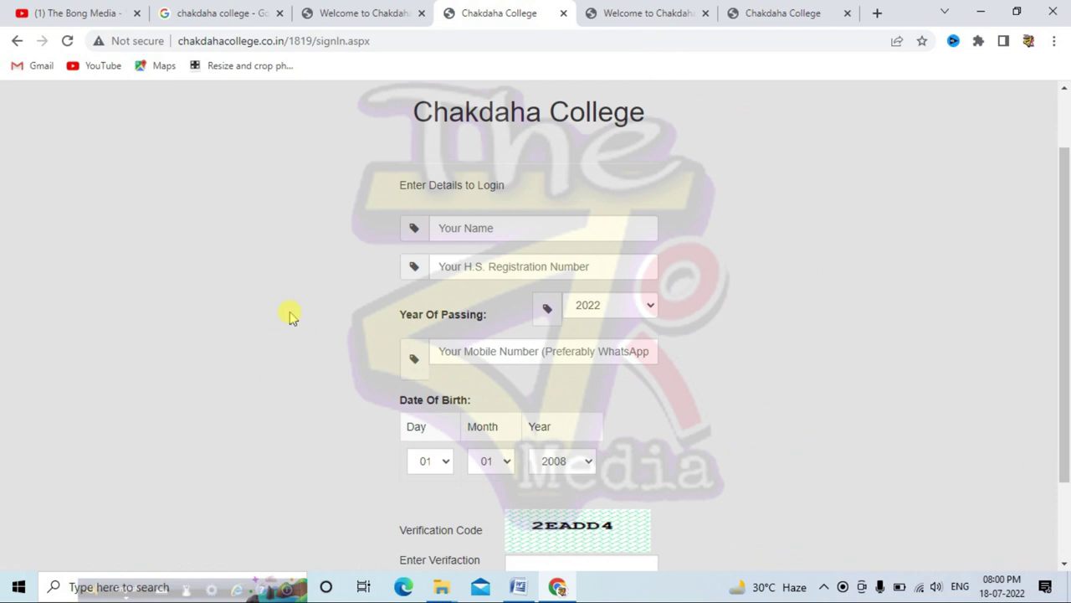
pyautogui.click(481, 228)
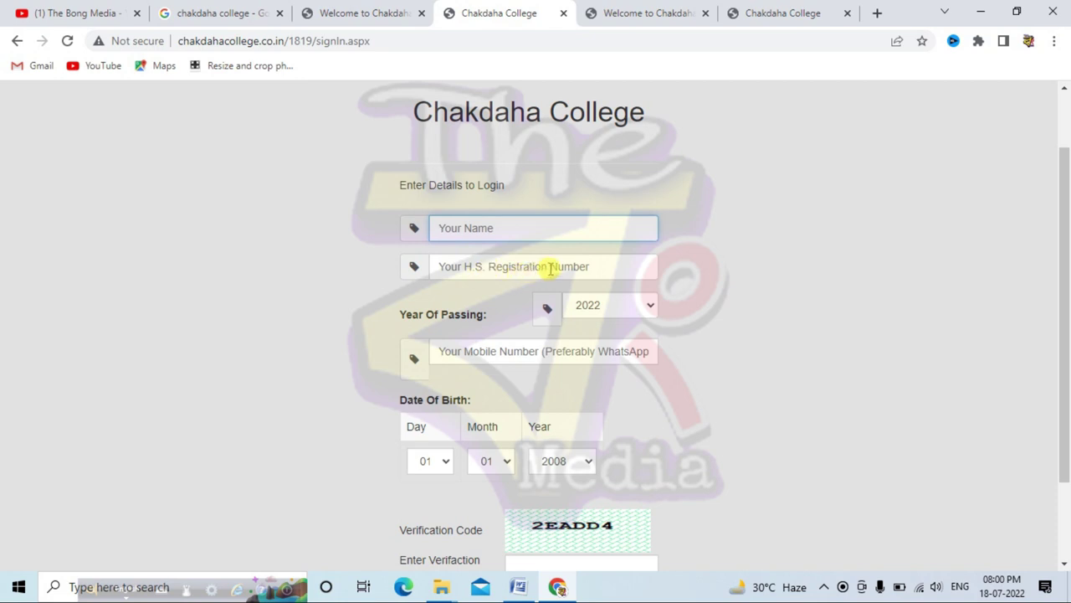
pyautogui.click(552, 266)
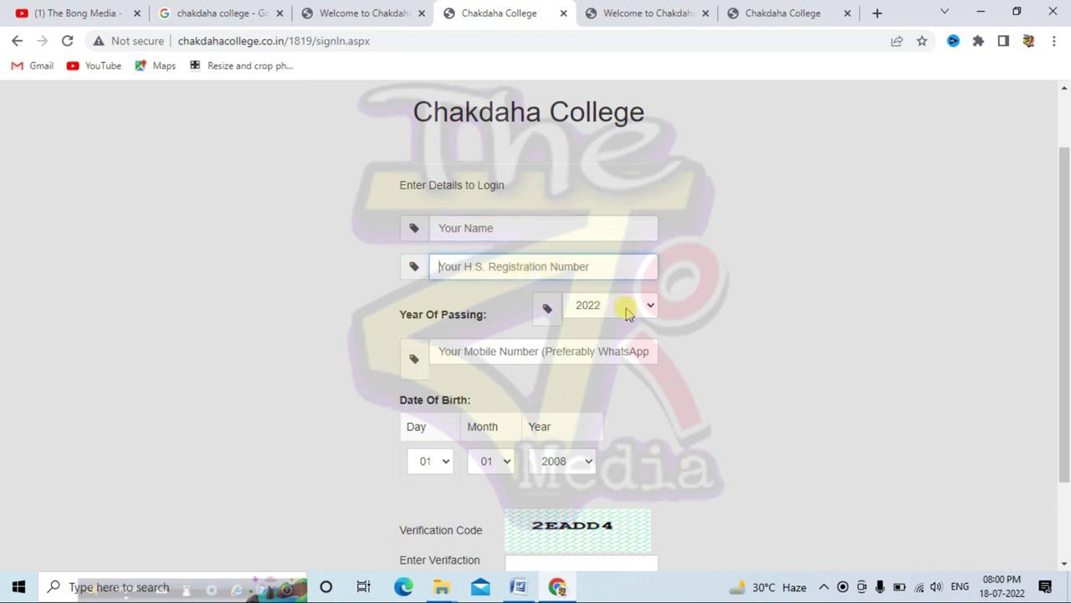
pyautogui.click(626, 310)
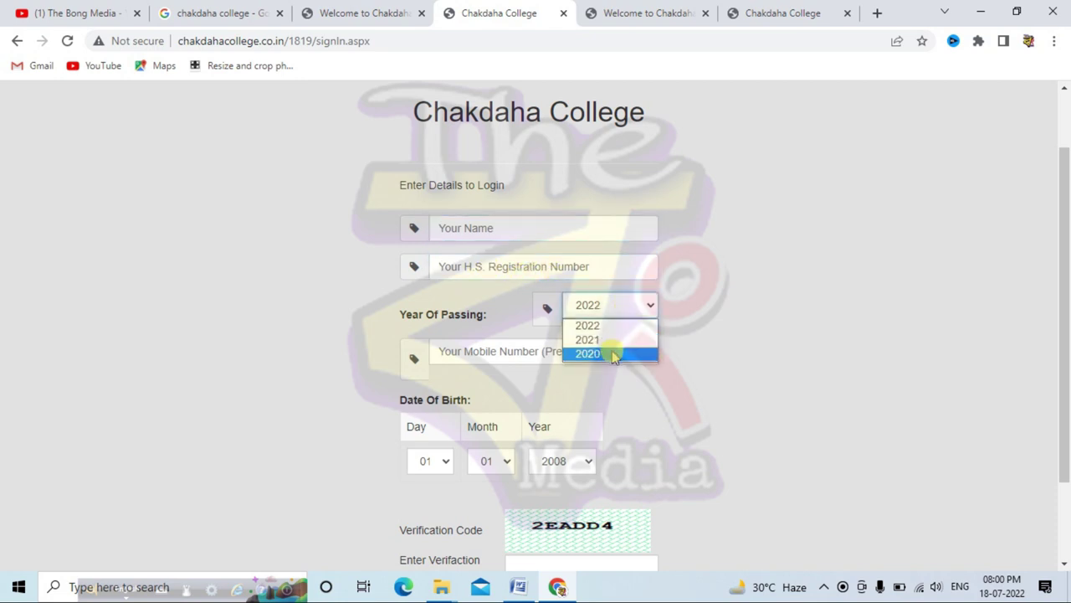
pyautogui.click(617, 328)
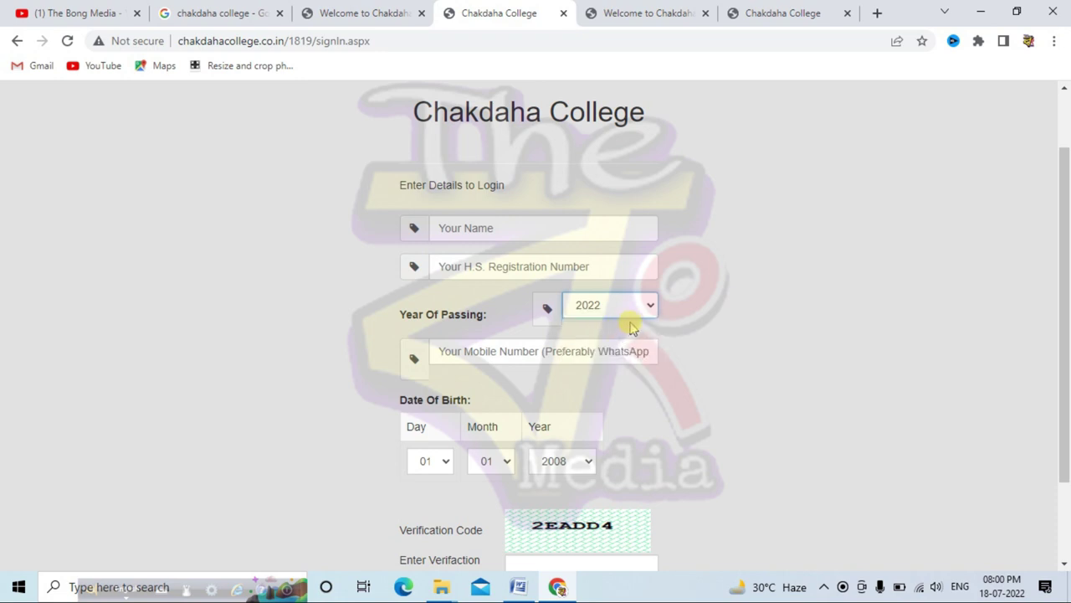
pyautogui.click(465, 351)
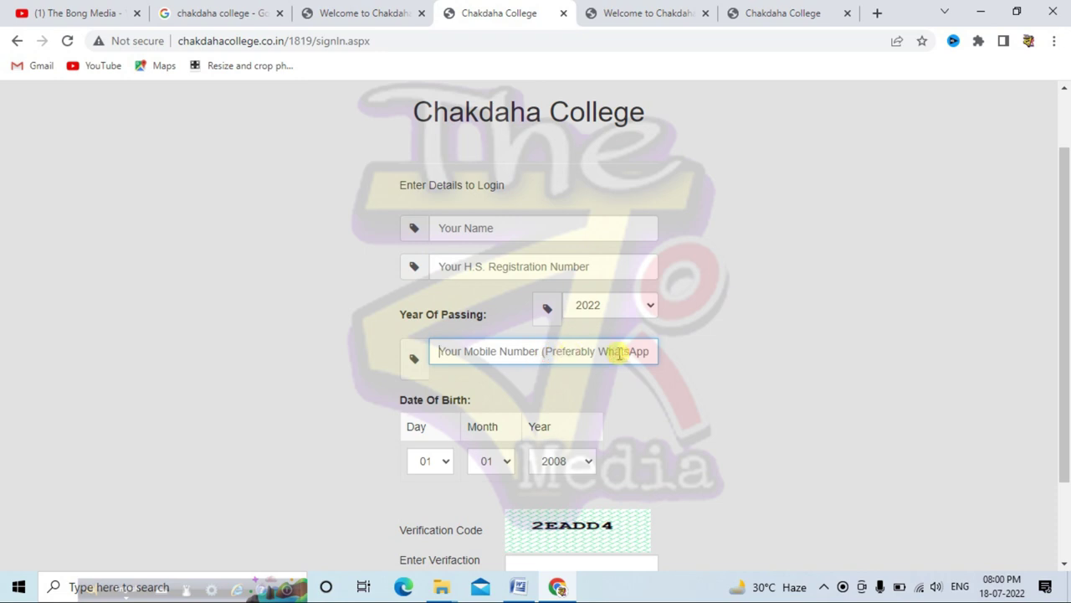
pyautogui.scroll(-1, 635, 401)
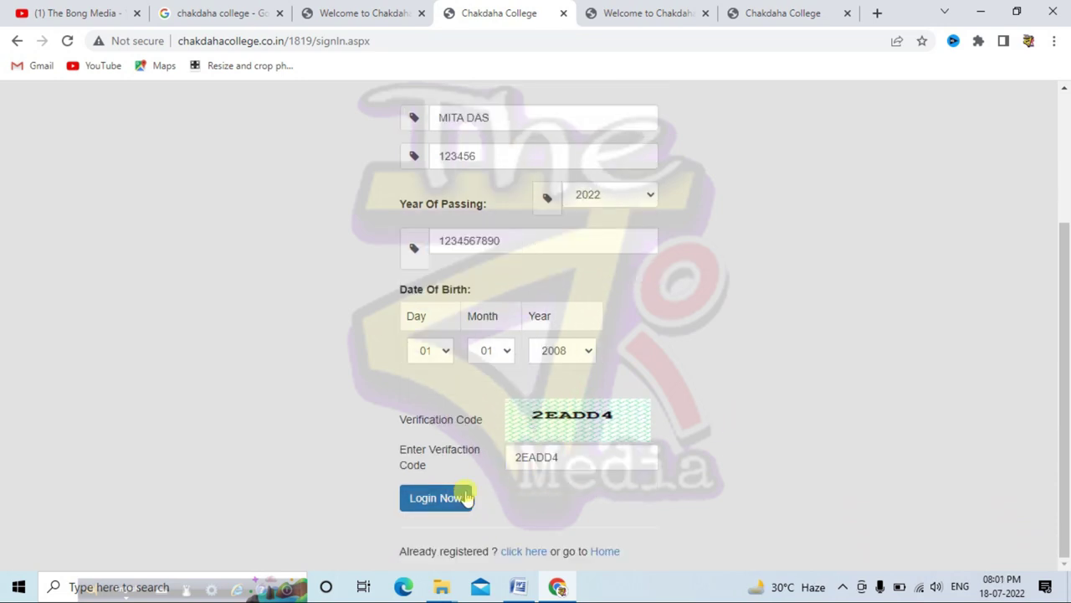
pyautogui.click(442, 500)
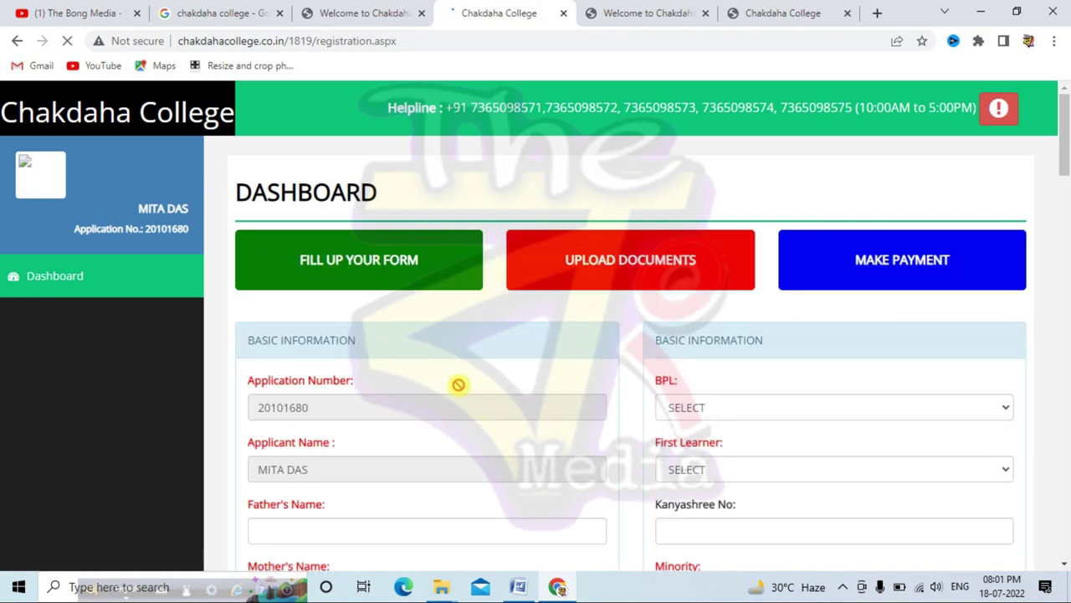
# Review the basic information section of the application form, from the application number and parents' names to date of birth and gender.
pyautogui.scroll(-1, 376, 371)
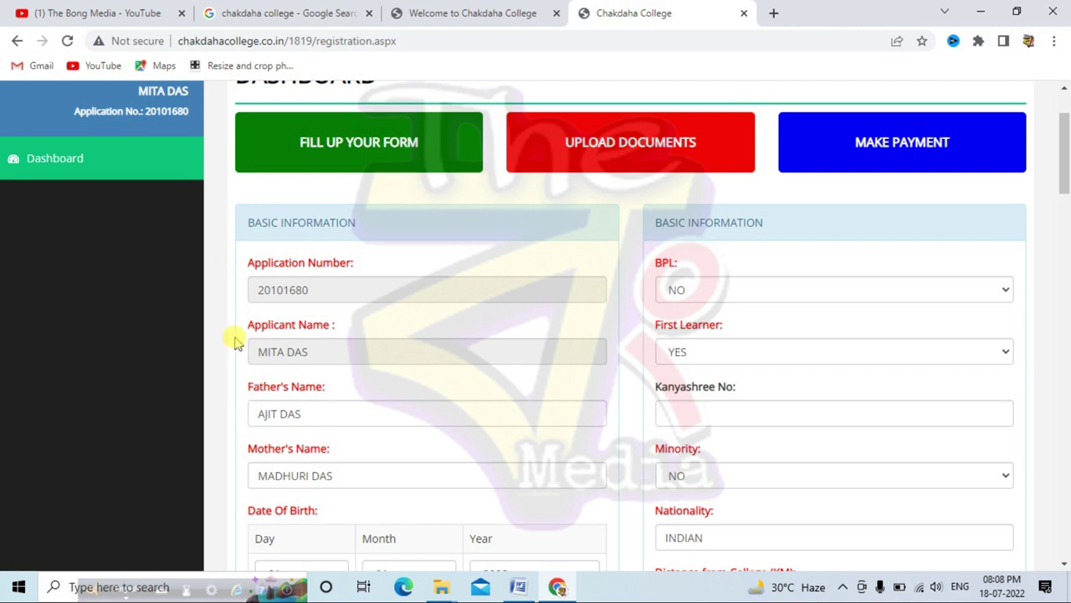
pyautogui.scroll(-1, 237, 339)
pyautogui.scroll(-2, 235, 326)
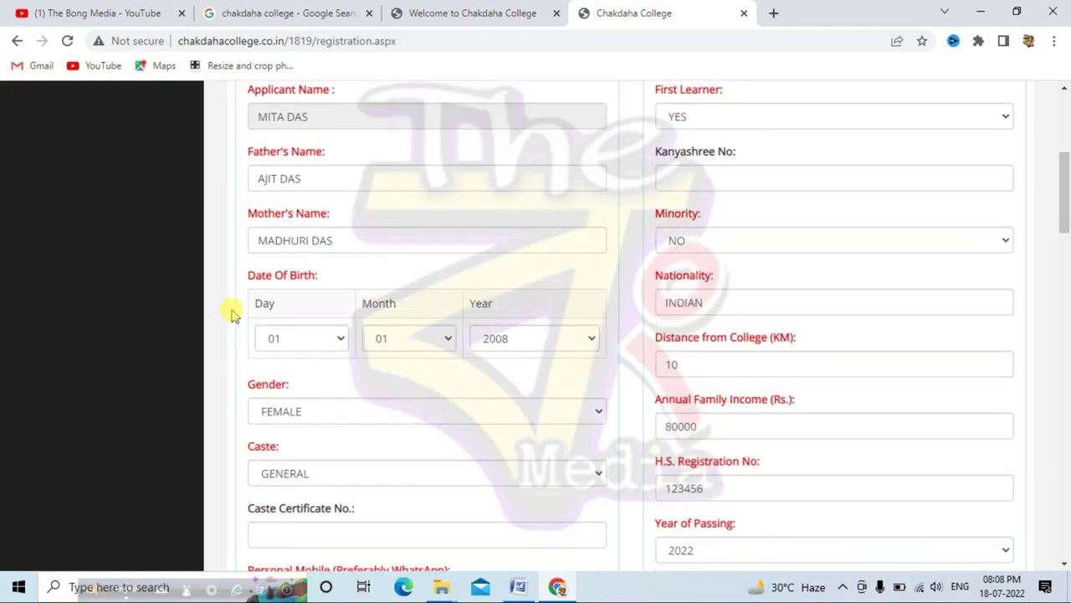
pyautogui.scroll(3, 257, 341)
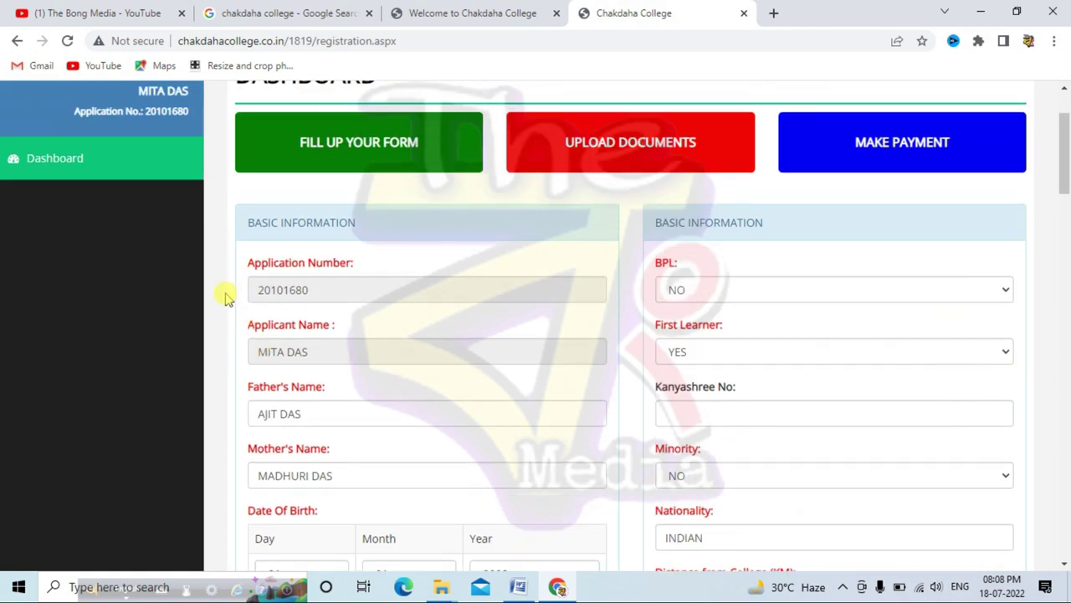
pyautogui.scroll(-1, 231, 288)
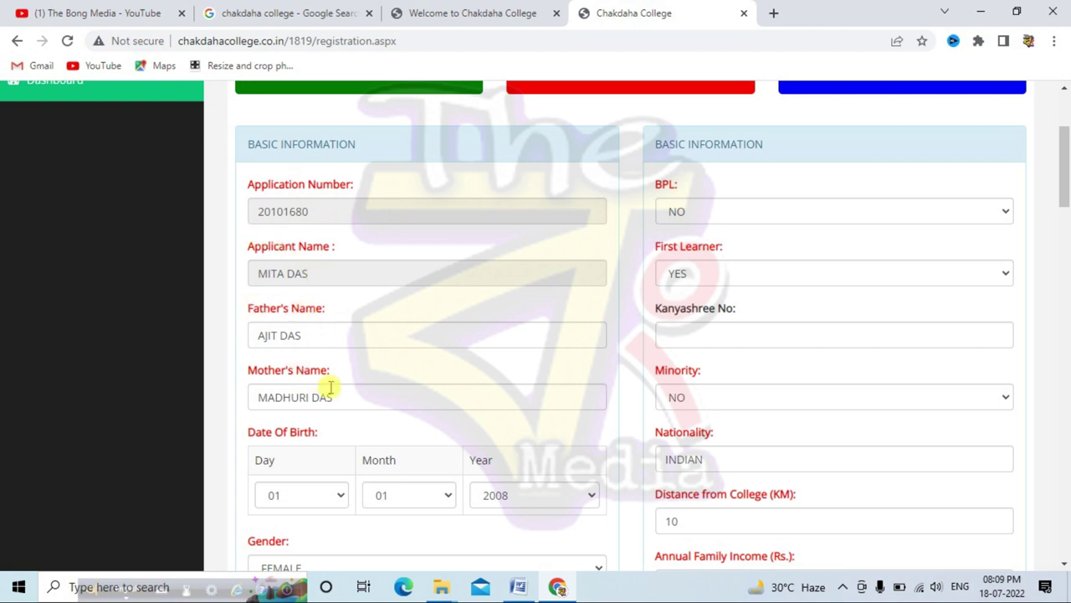
pyautogui.scroll(-1, 327, 382)
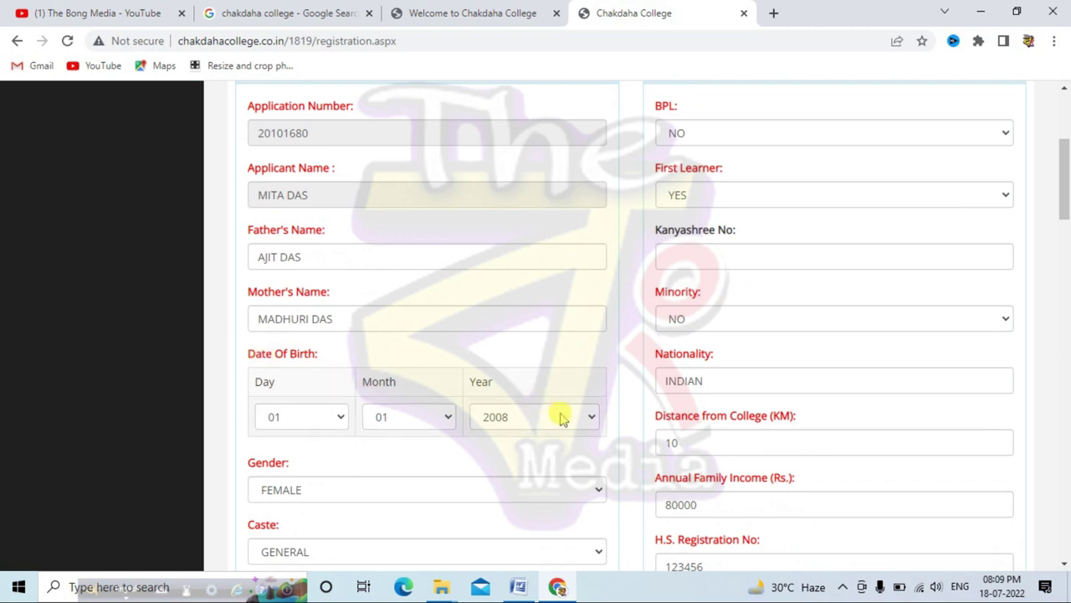
pyautogui.scroll(-1, 562, 410)
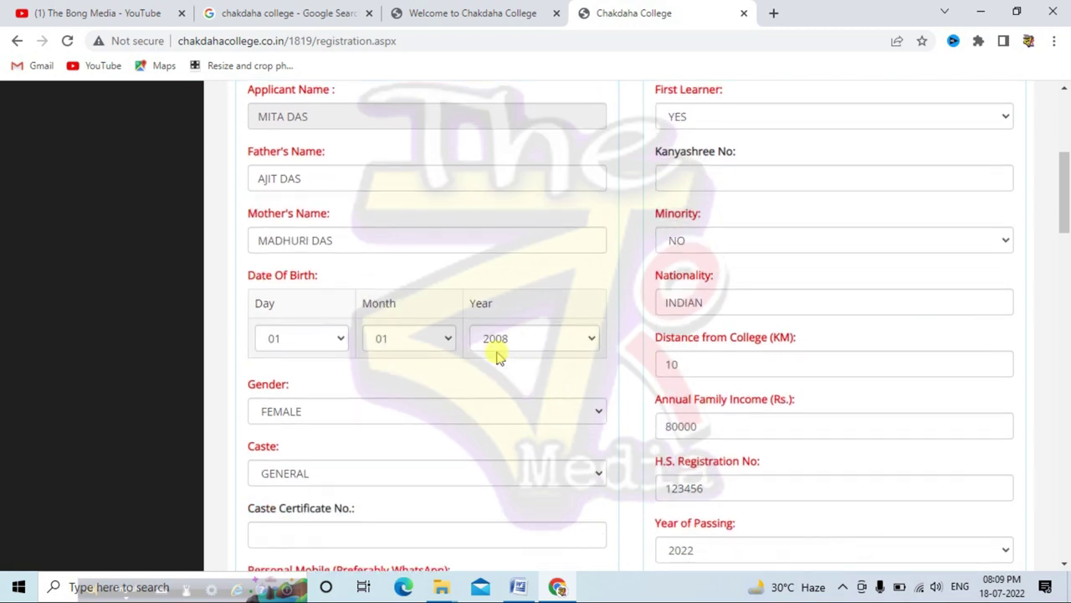
pyautogui.scroll(-1, 497, 354)
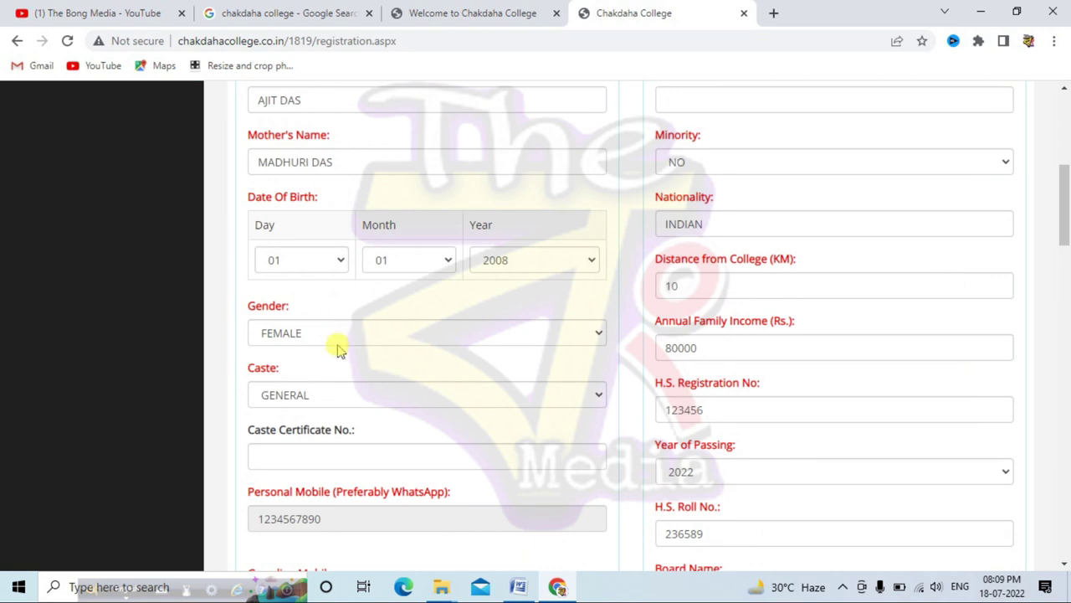
# Select GENERAL as the applicant's caste in the basic information section.
pyautogui.click(317, 400)
pyautogui.click(323, 399)
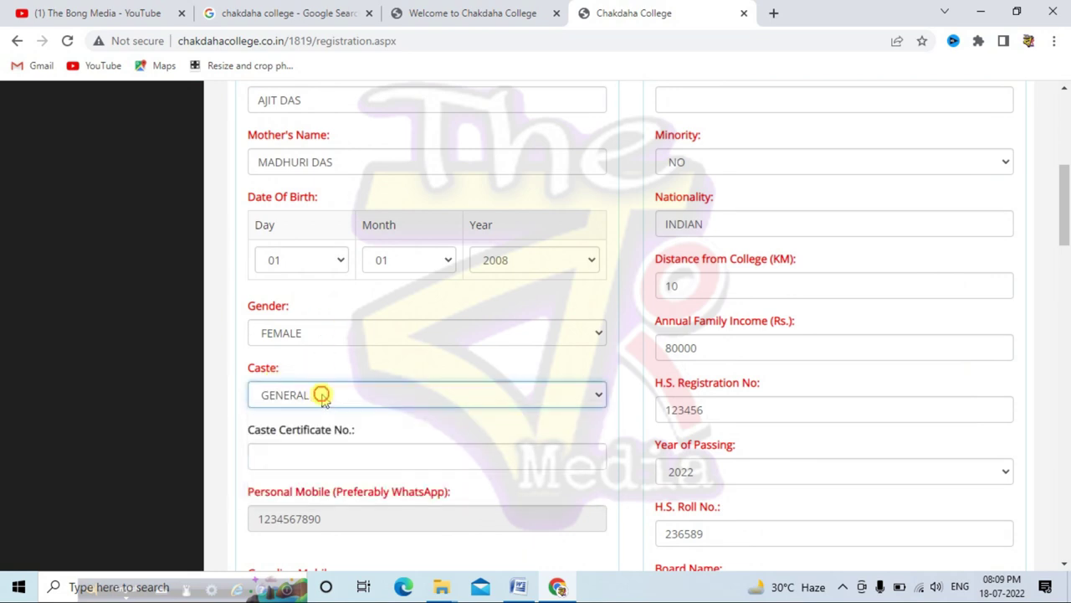
pyautogui.scroll(-1, 321, 391)
pyautogui.click(293, 318)
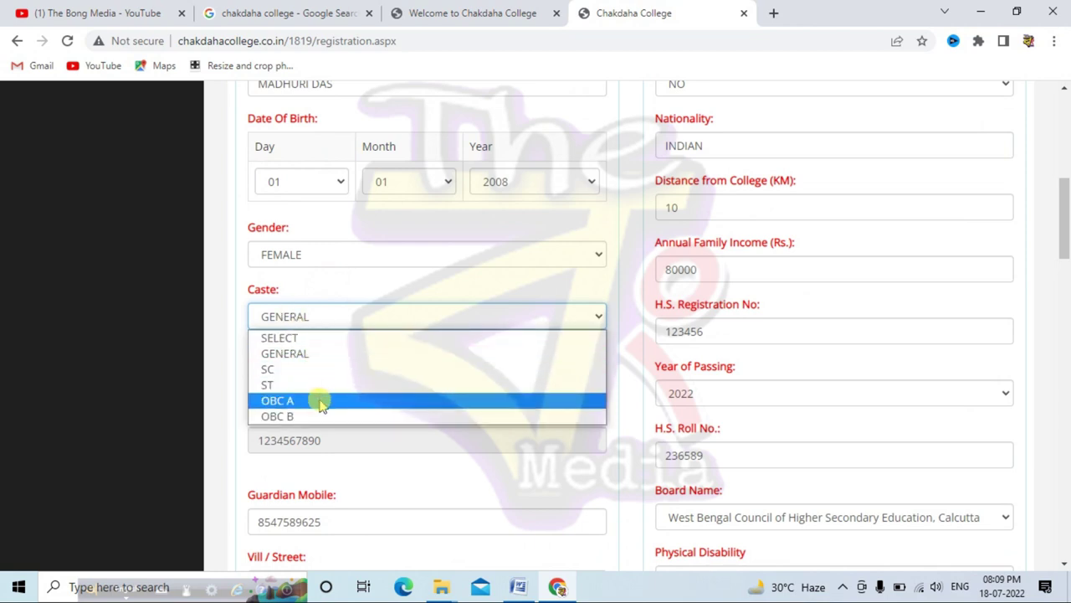
pyautogui.click(265, 355)
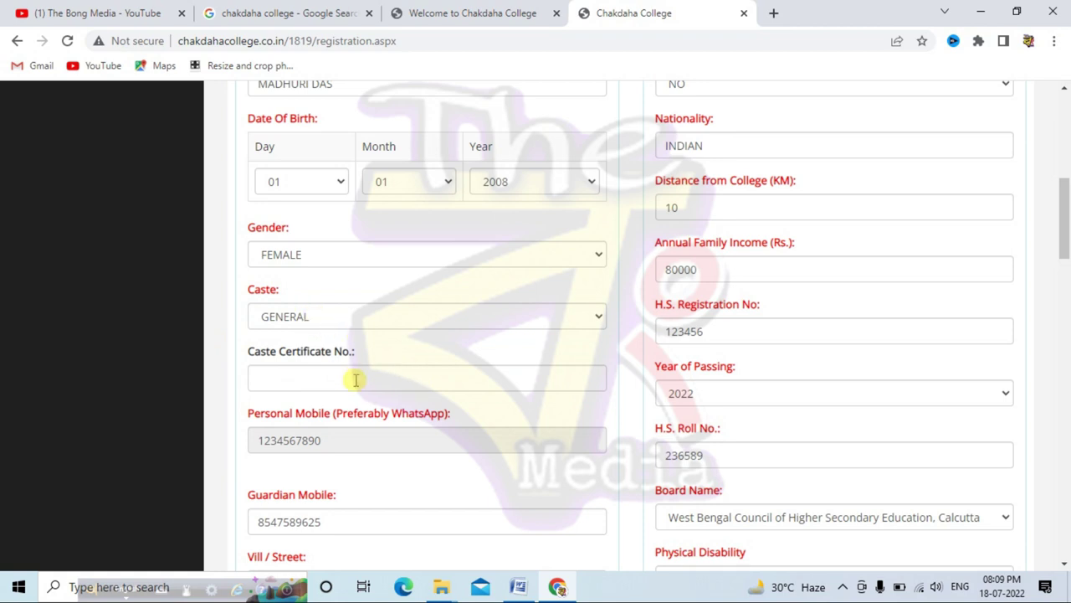
# Review the mobile numbers, address, state and religion fields in the basic information section, and examine the available blood group options.
pyautogui.scroll(-1, 360, 378)
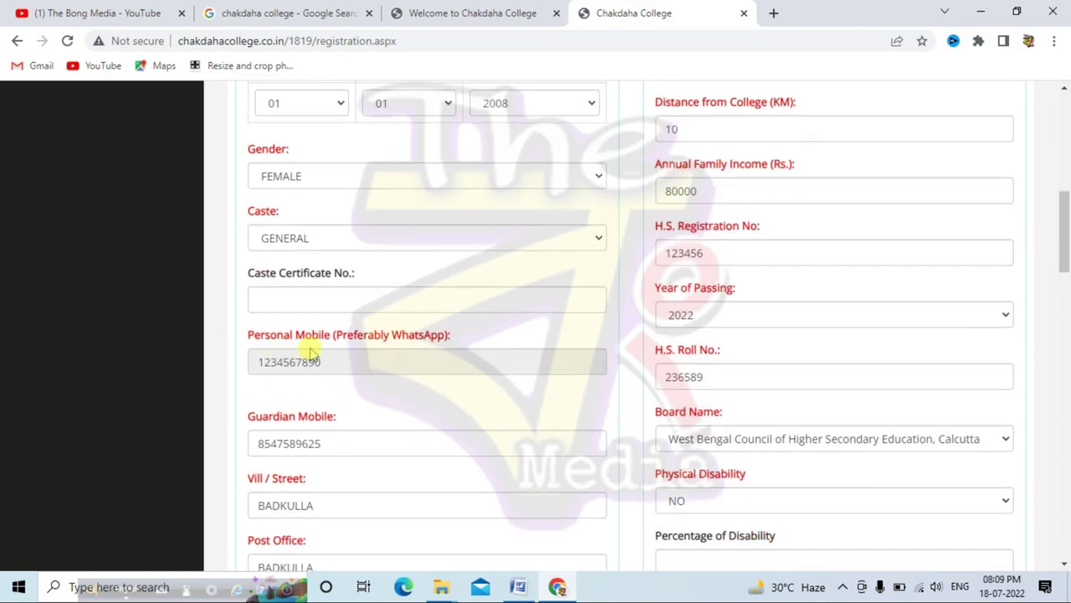
pyautogui.scroll(-1, 347, 364)
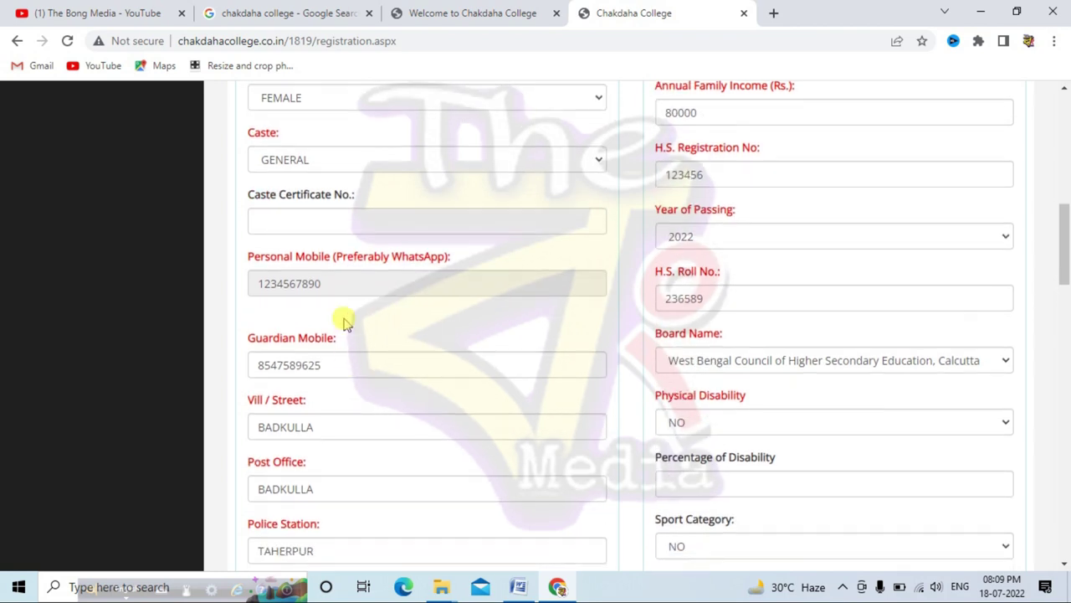
pyautogui.scroll(-1, 292, 343)
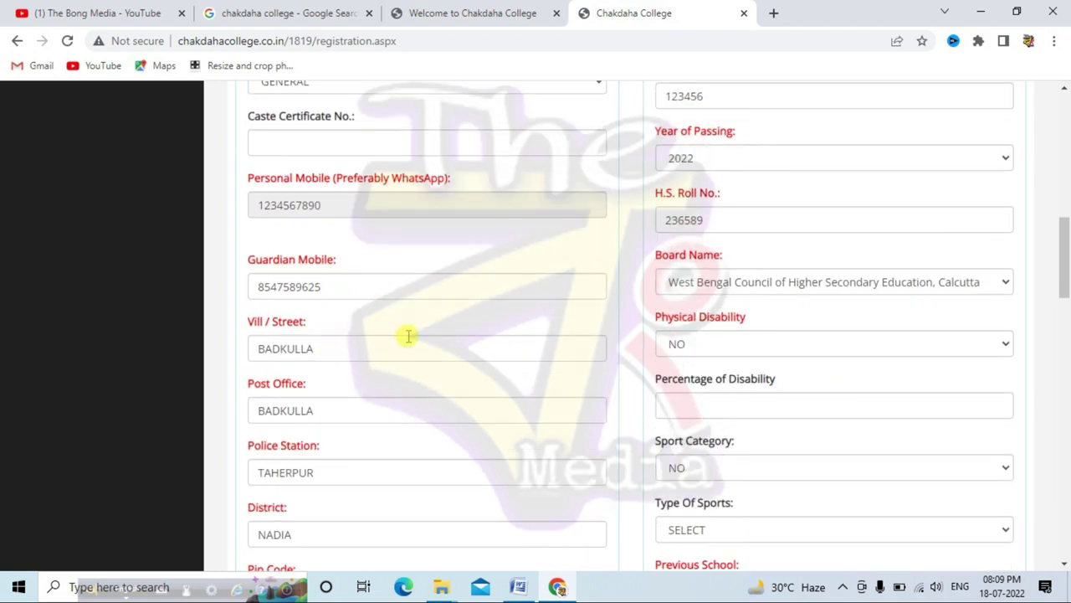
pyautogui.scroll(-1, 257, 324)
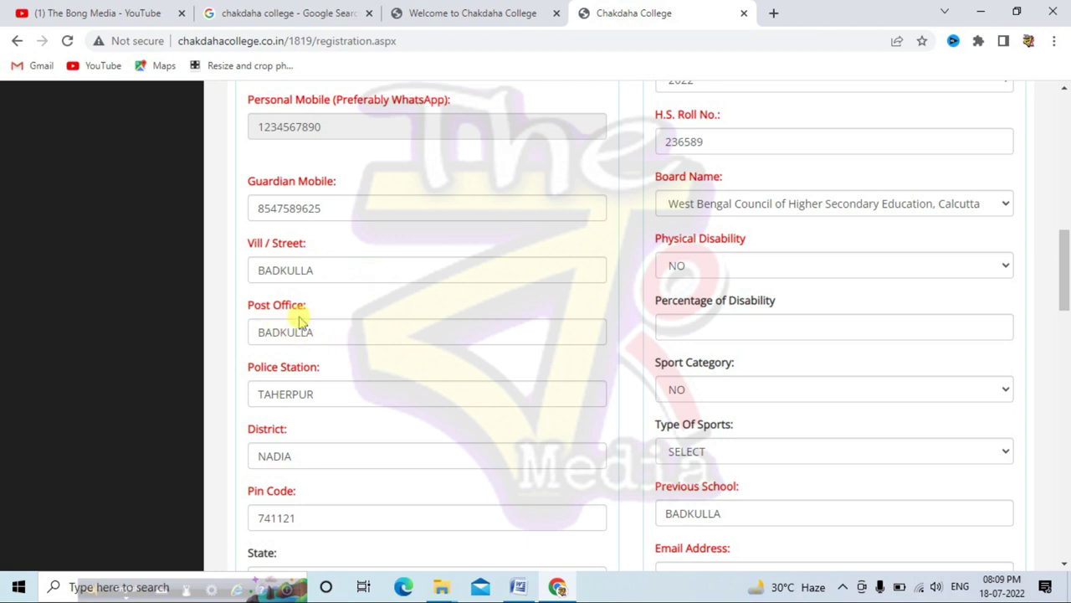
pyautogui.scroll(-2, 289, 368)
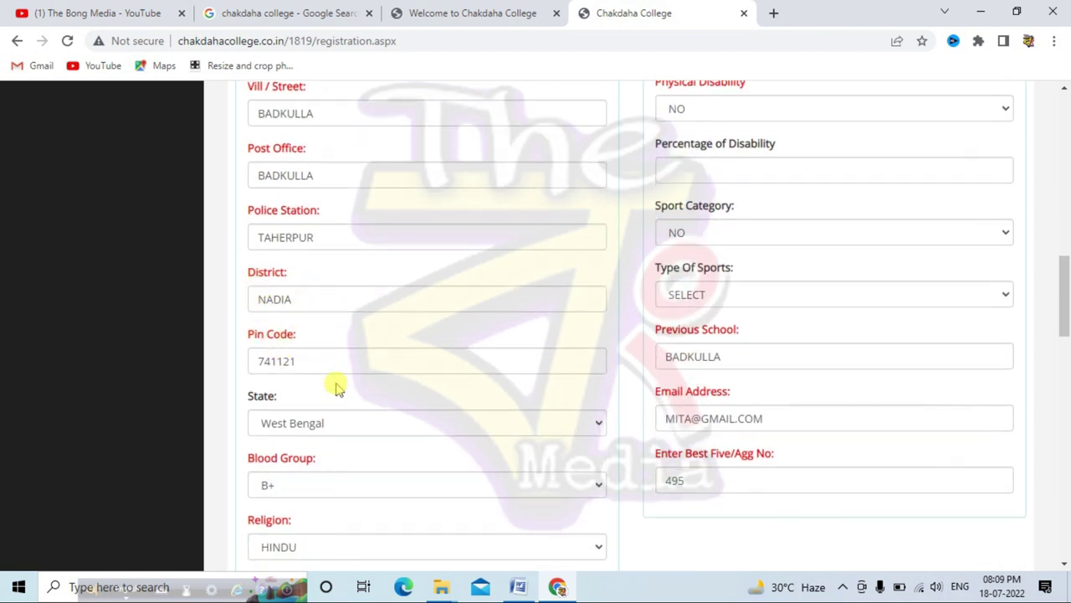
pyautogui.scroll(-1, 334, 427)
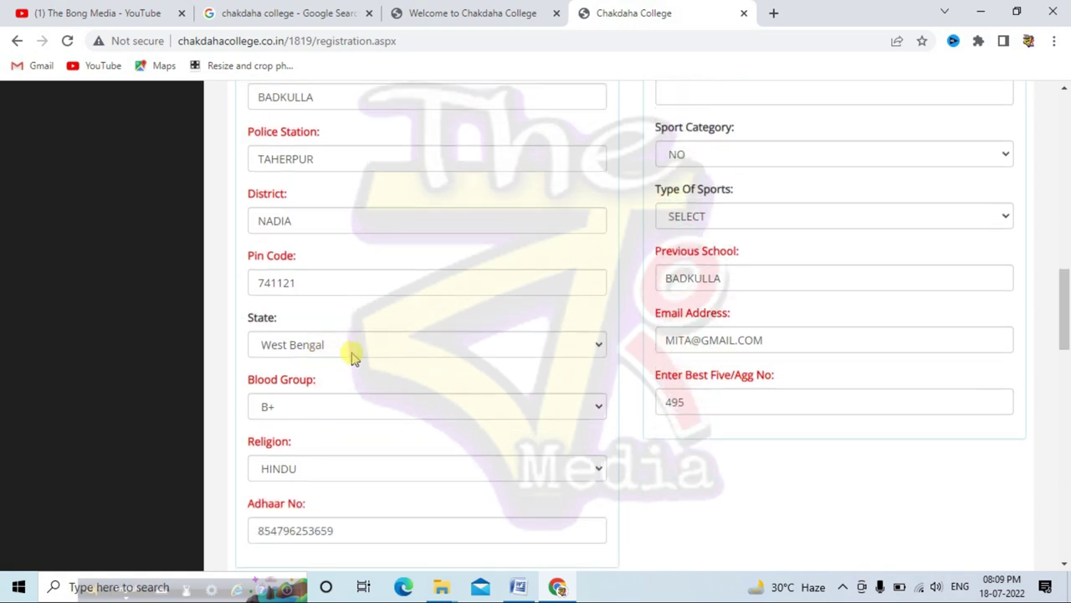
pyautogui.scroll(-1, 251, 377)
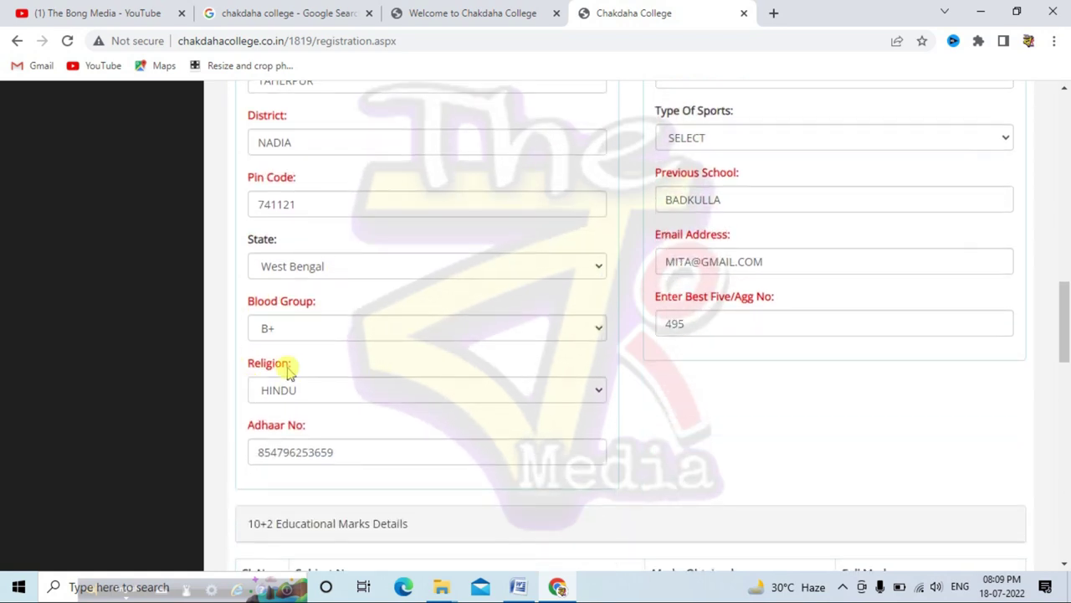
pyautogui.click(349, 328)
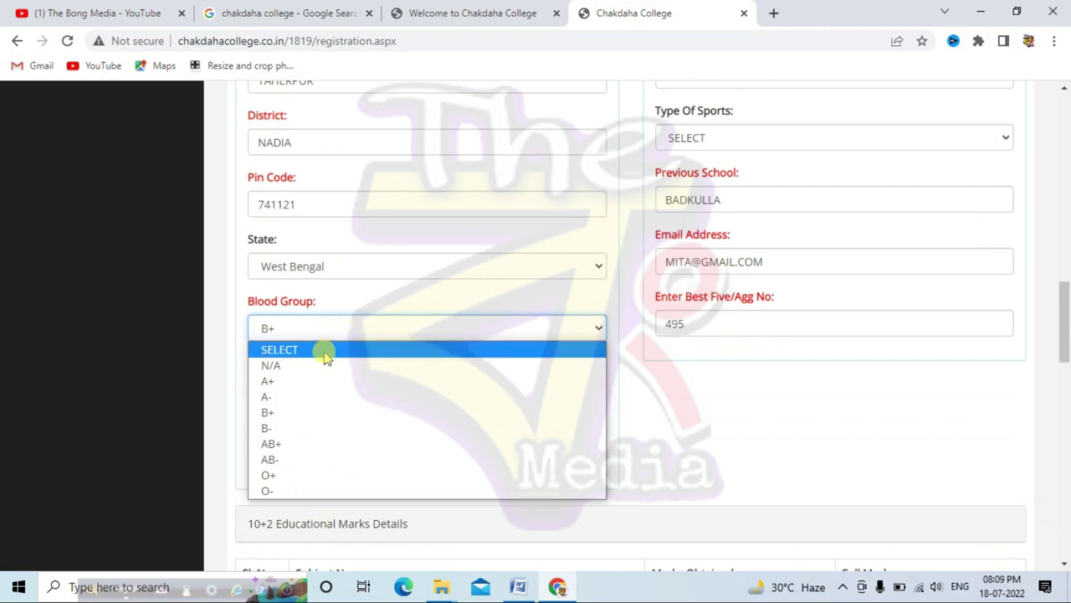
pyautogui.click(347, 294)
pyautogui.scroll(-1, 354, 298)
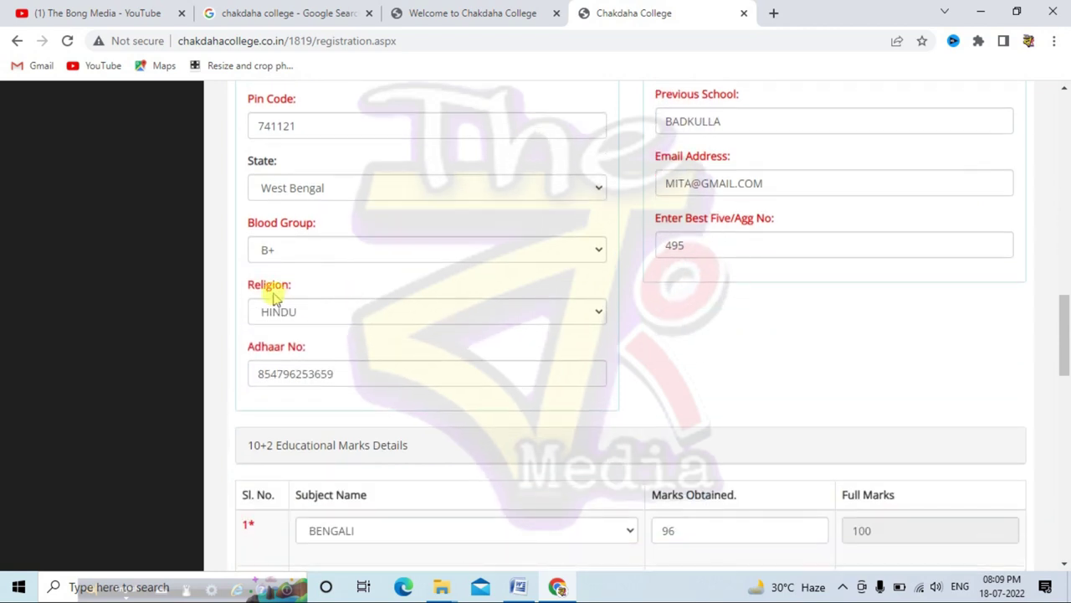
# Examine the available religion options, and the BPL and First Learner choices in the basic information section.
pyautogui.click(351, 314)
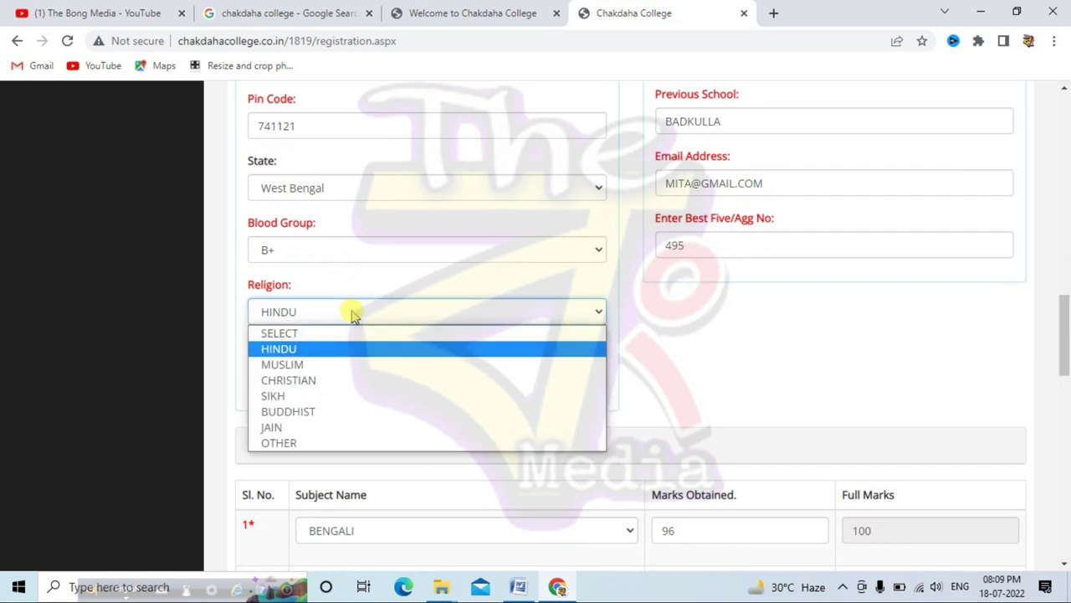
pyautogui.click(351, 312)
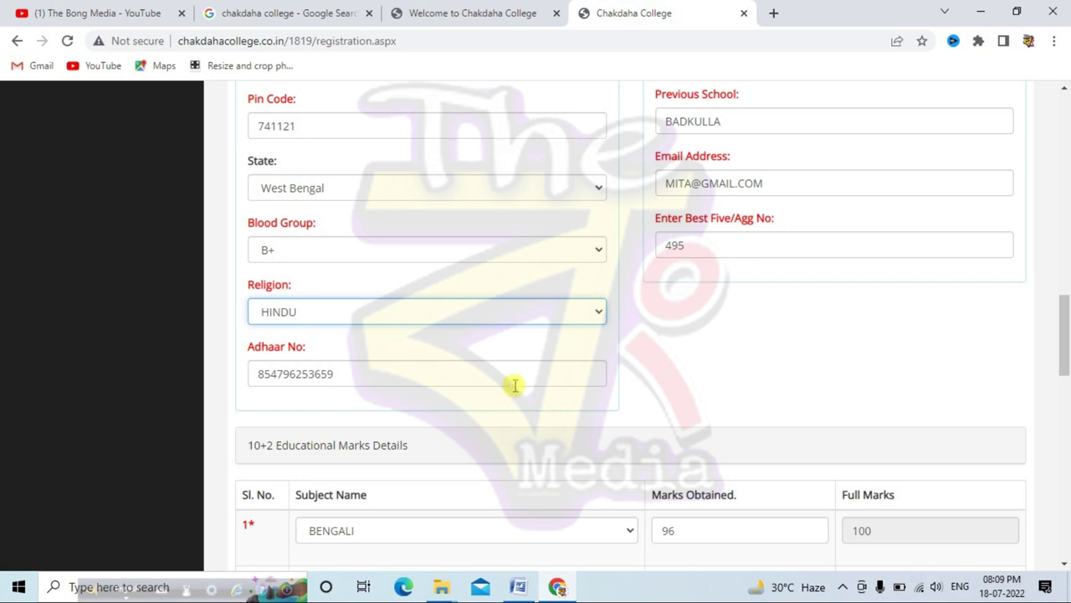
pyautogui.scroll(15, 579, 390)
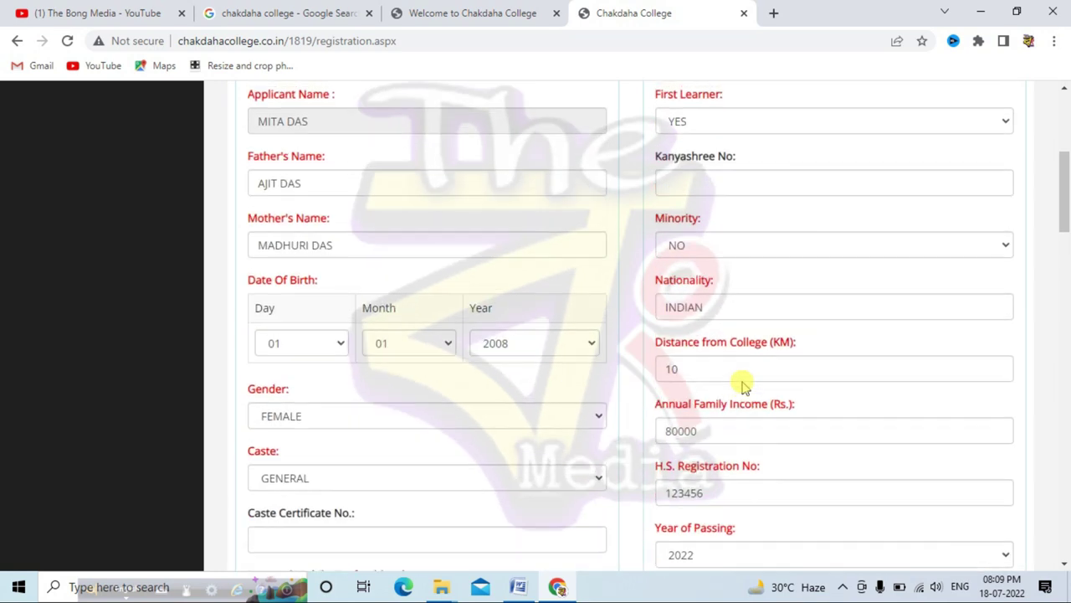
pyautogui.scroll(-1, 745, 383)
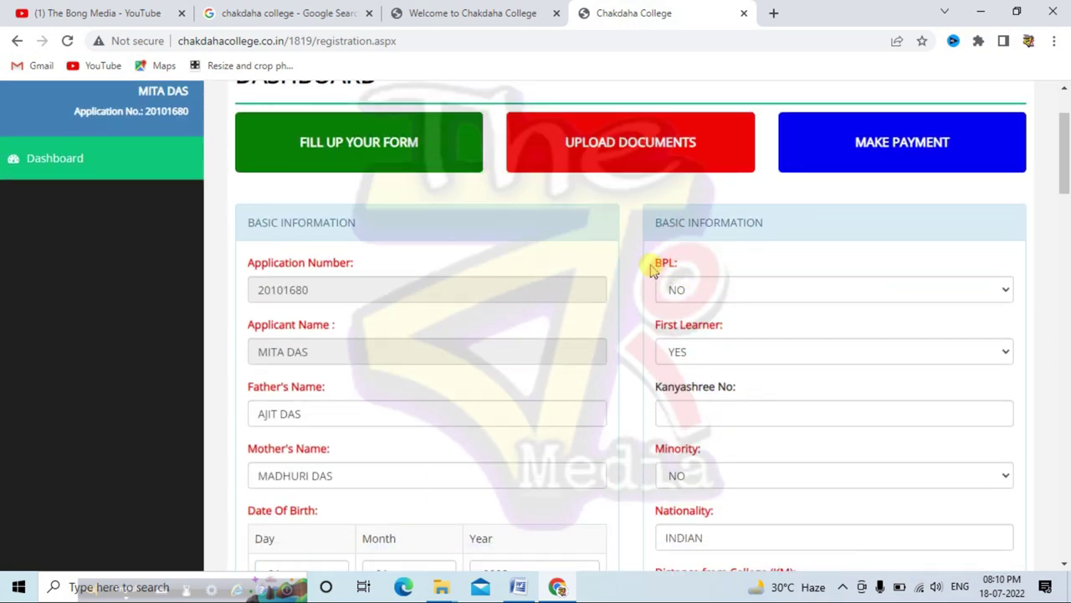
pyautogui.click(721, 294)
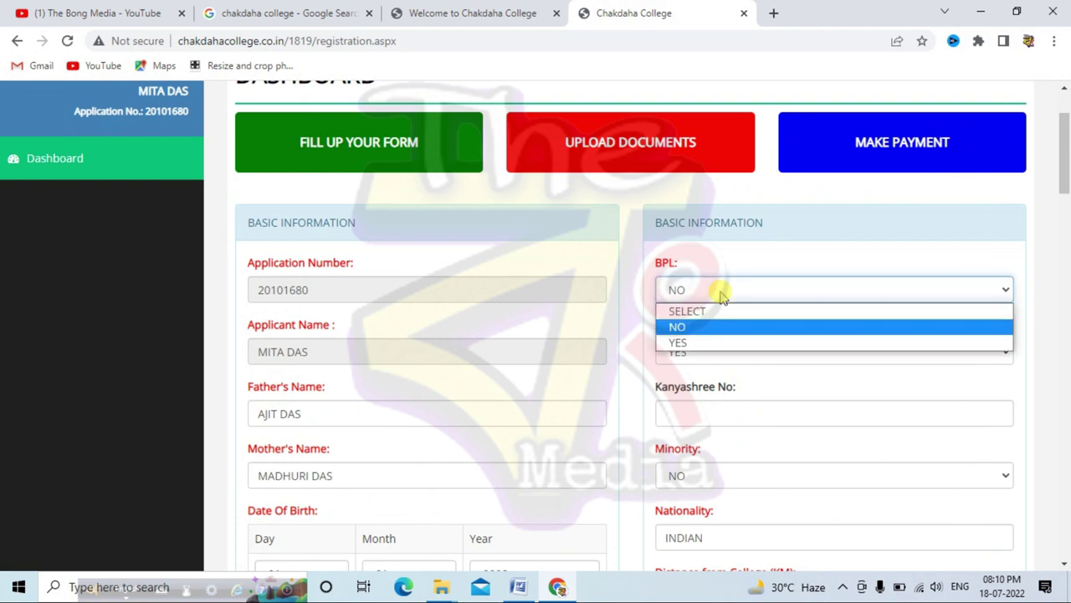
pyautogui.click(722, 295)
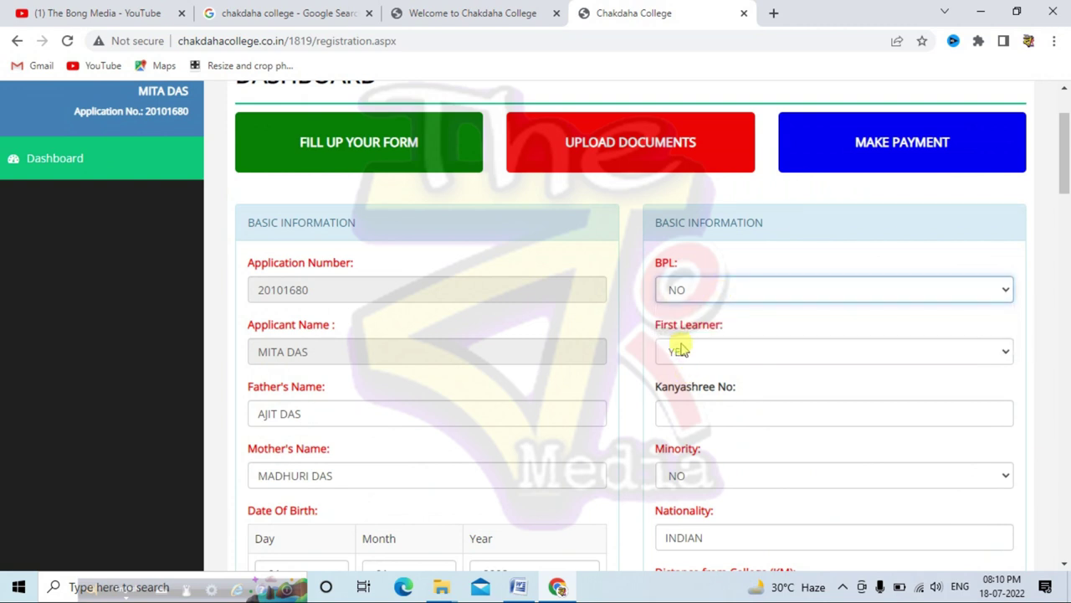
pyautogui.click(716, 353)
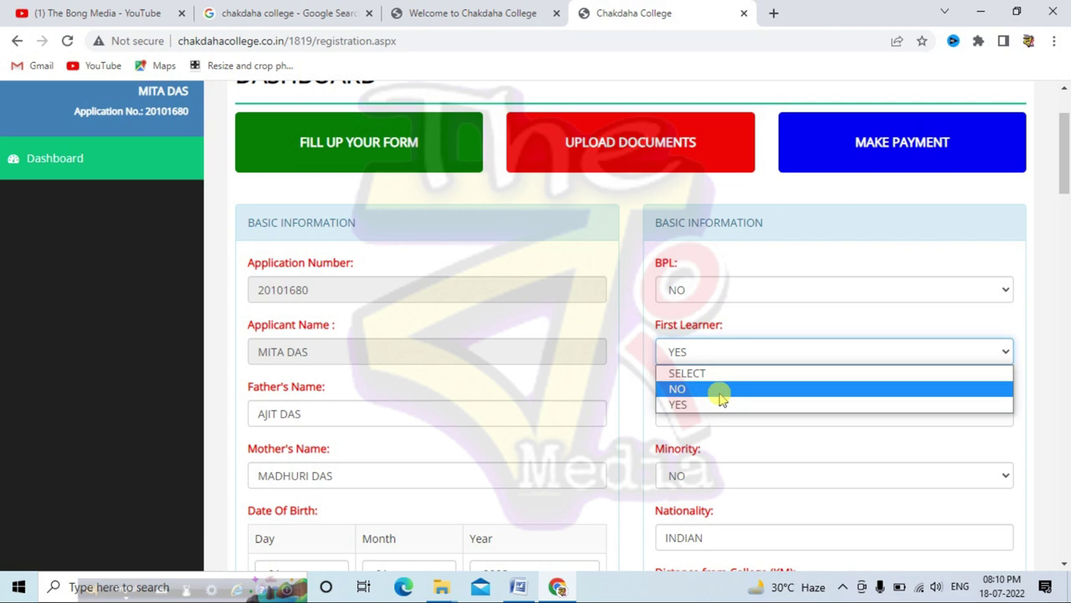
pyautogui.click(643, 371)
# Review the Kanyashree number field and the minority choice in the basic information section.
pyautogui.scroll(-2, 644, 368)
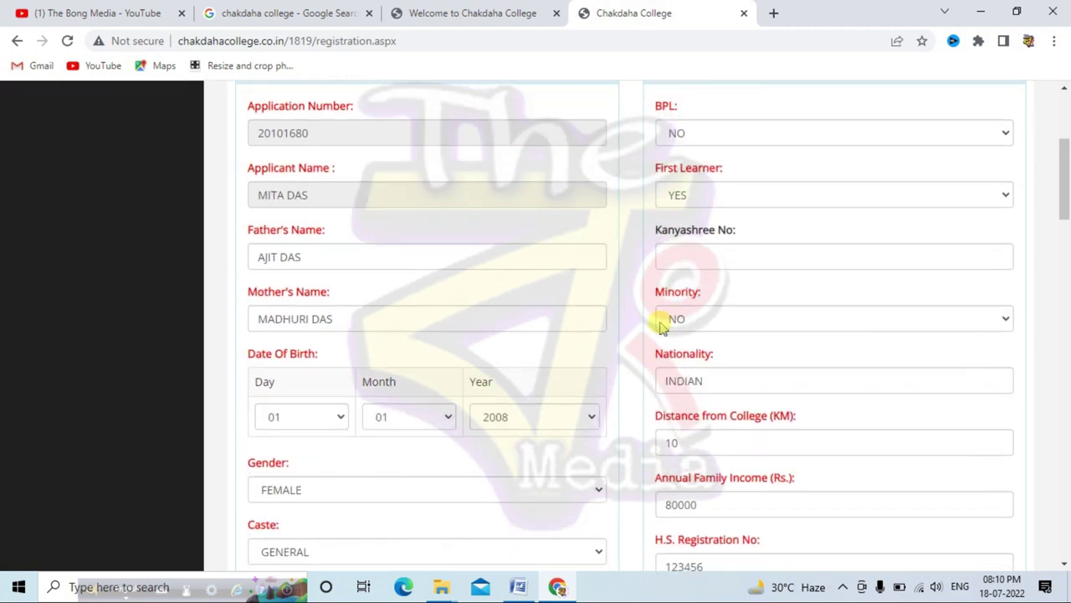
pyautogui.click(738, 257)
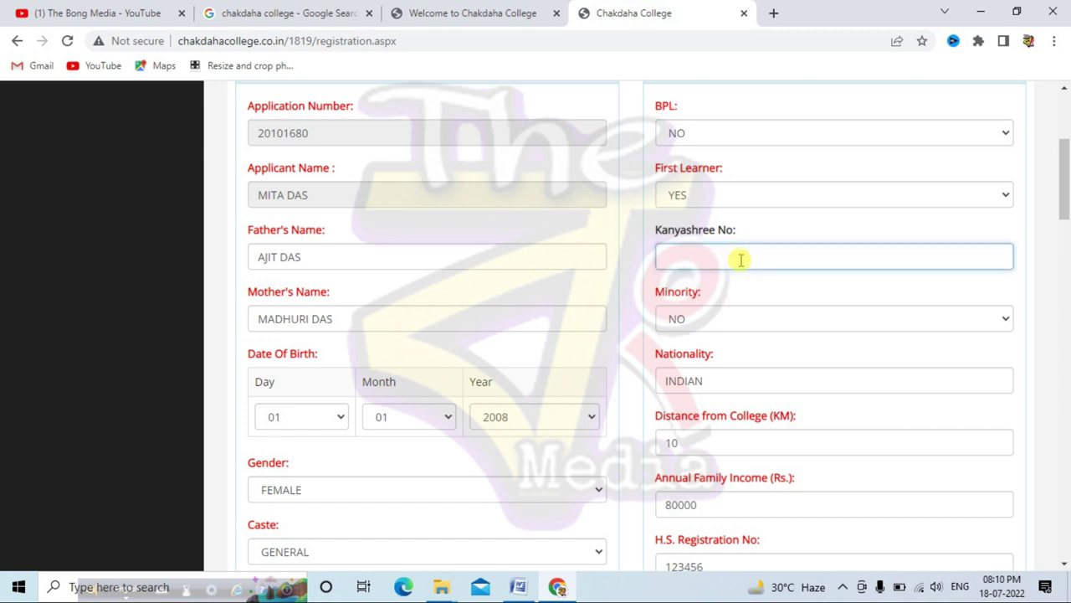
pyautogui.click(777, 291)
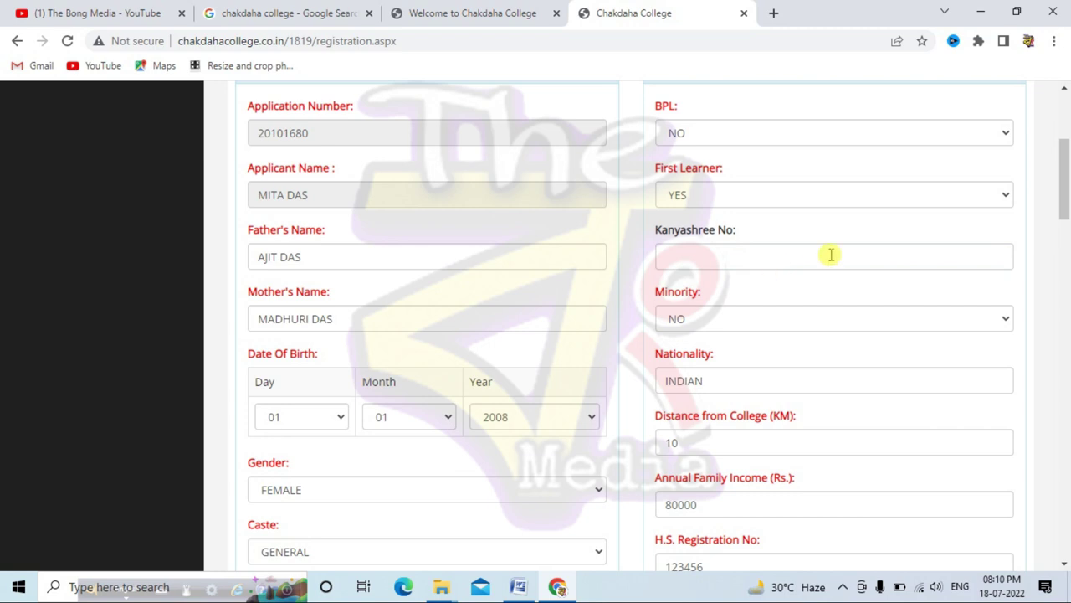
pyautogui.scroll(-1, 779, 285)
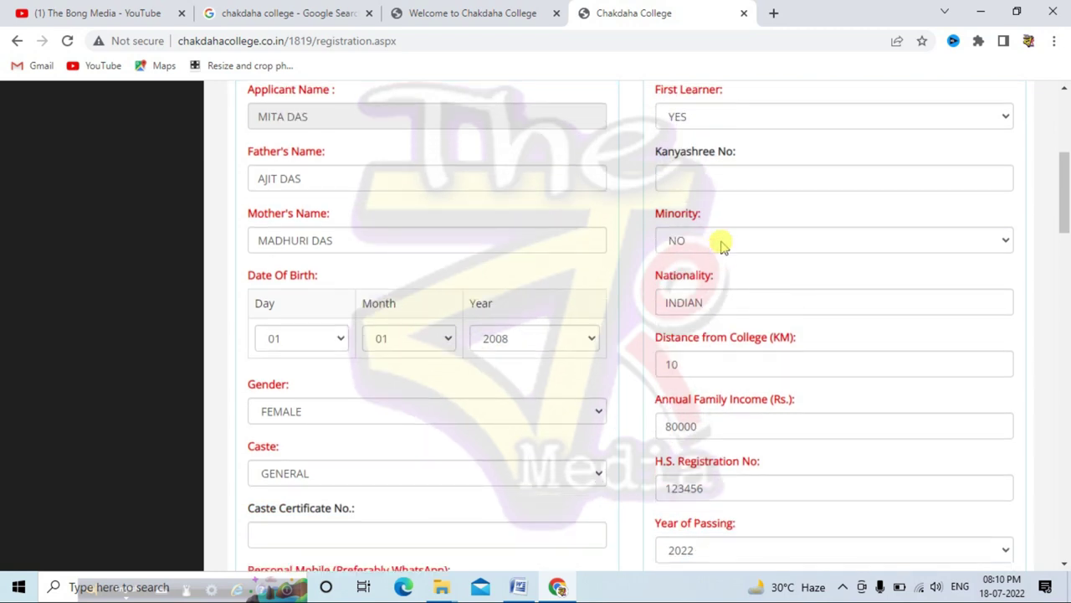
pyautogui.click(724, 241)
pyautogui.click(723, 242)
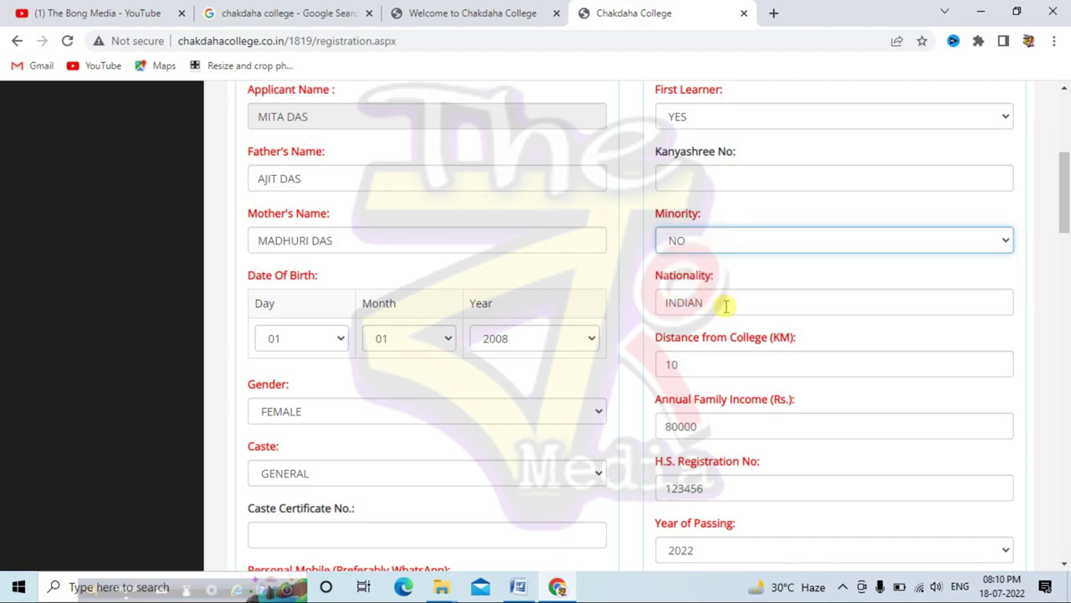
# Review the fields from nationality, distance from college and annual family income to H.S. registration, passing year, roll number and board name.
pyautogui.scroll(-1, 742, 307)
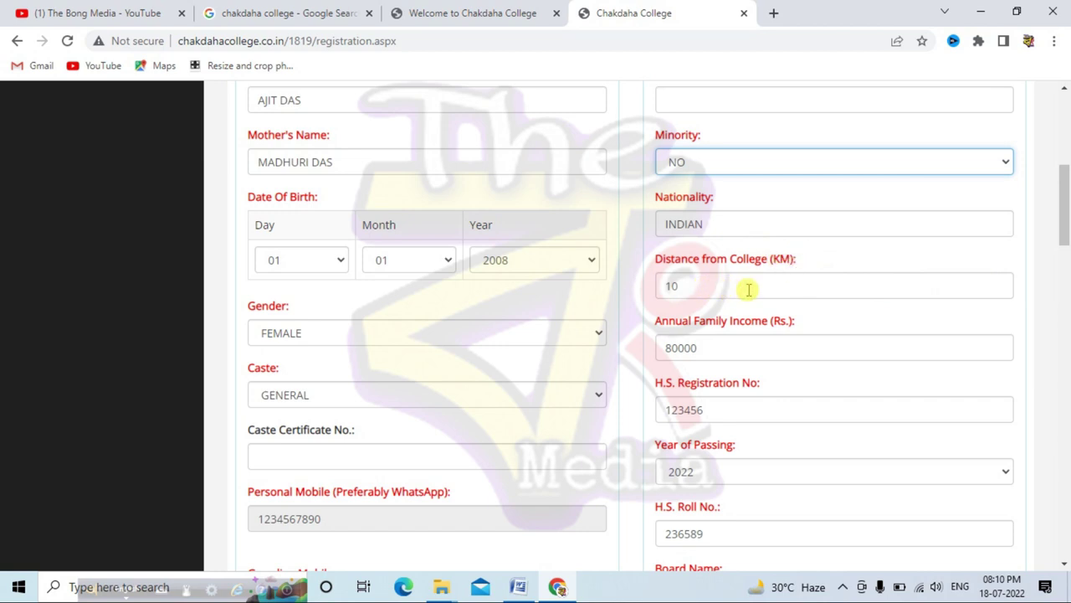
pyautogui.scroll(-1, 813, 383)
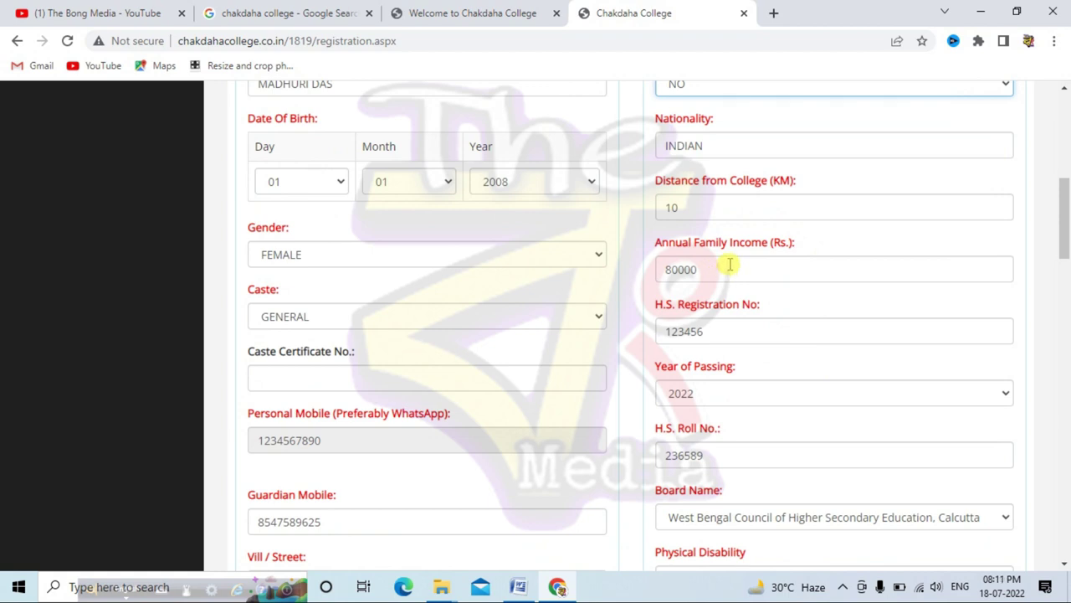
pyautogui.scroll(-1, 730, 264)
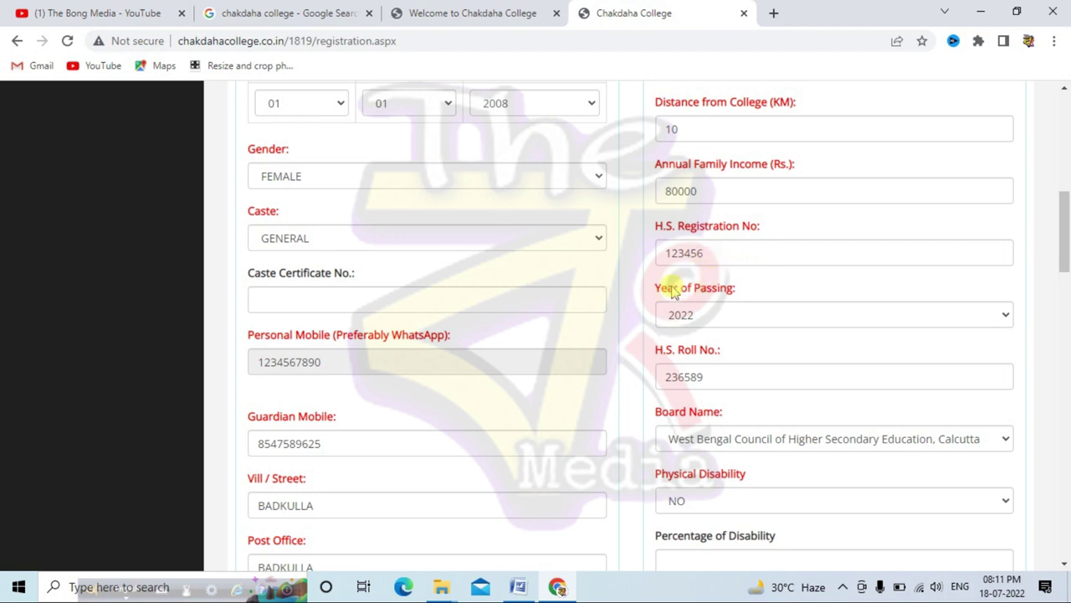
pyautogui.scroll(-1, 701, 310)
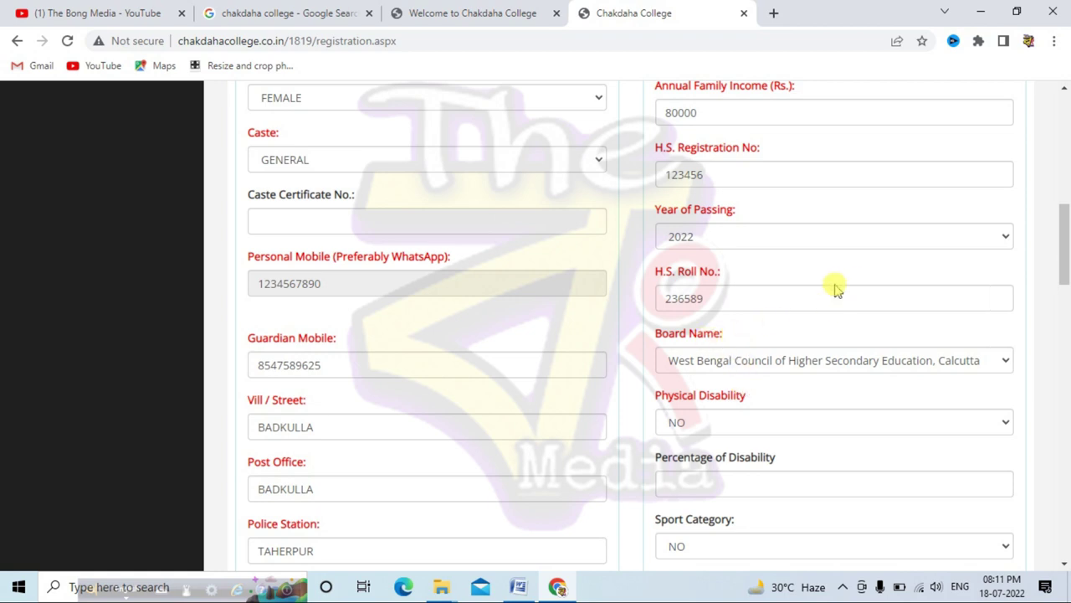
pyautogui.scroll(-1, 762, 381)
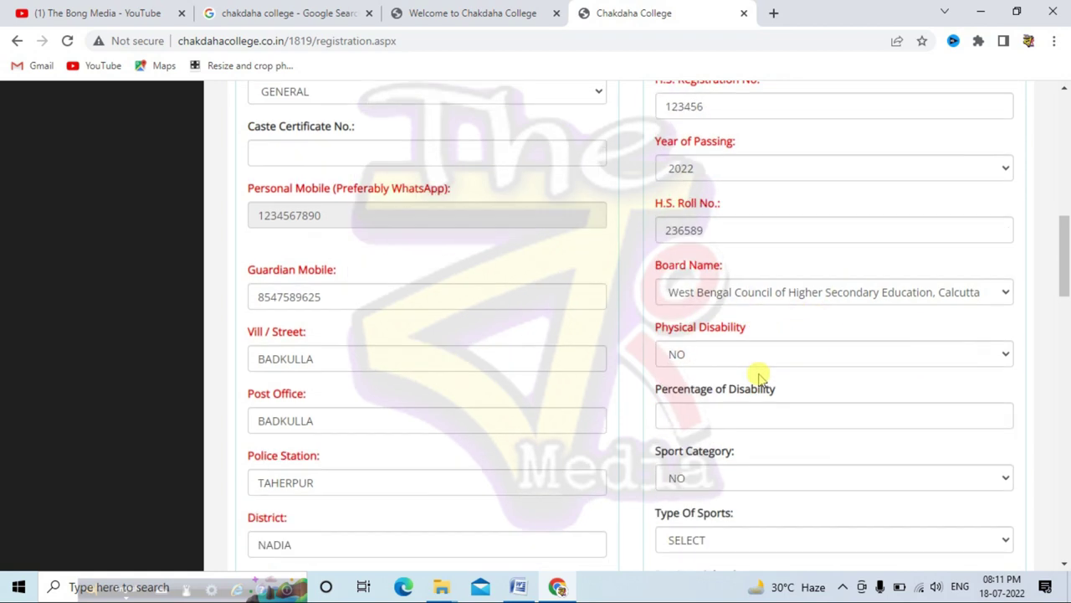
# Examine the physical disability options and the sport category and type of sports options.
pyautogui.click(744, 345)
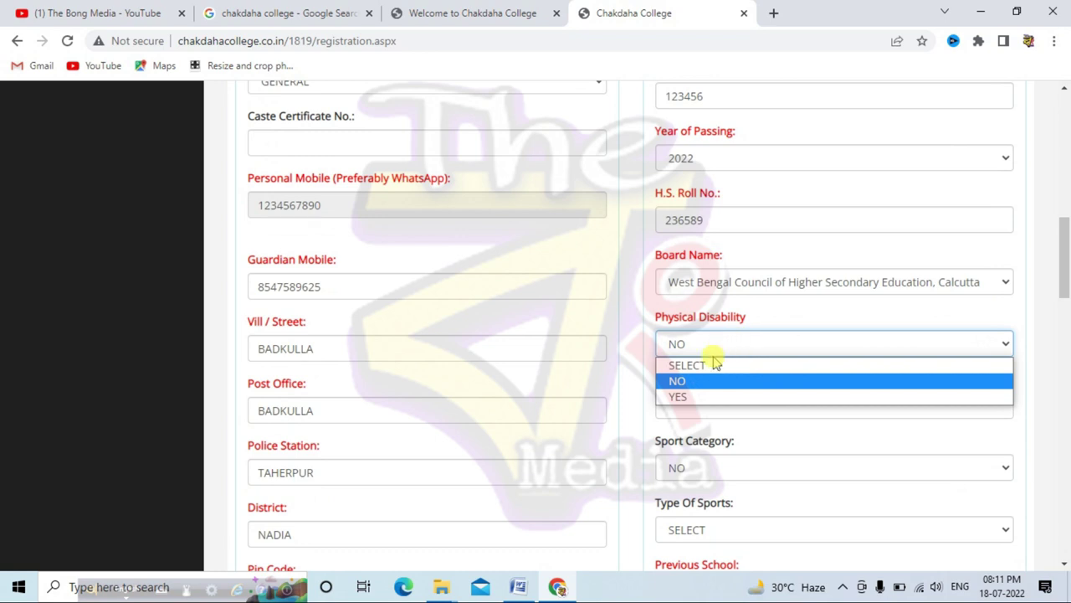
pyautogui.click(717, 338)
pyautogui.scroll(-2, 717, 337)
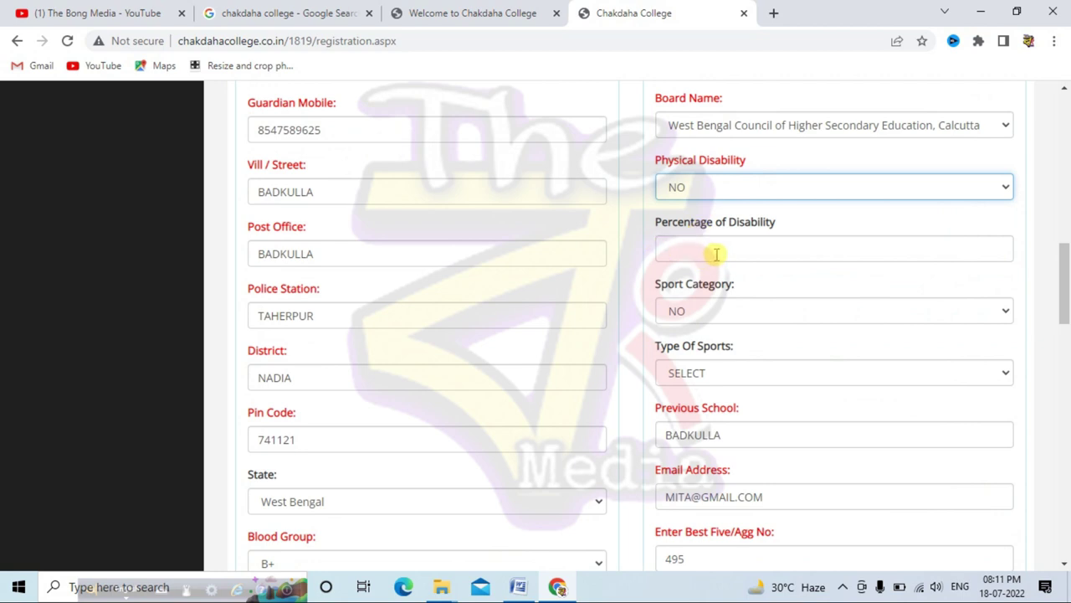
pyautogui.scroll(-1, 716, 253)
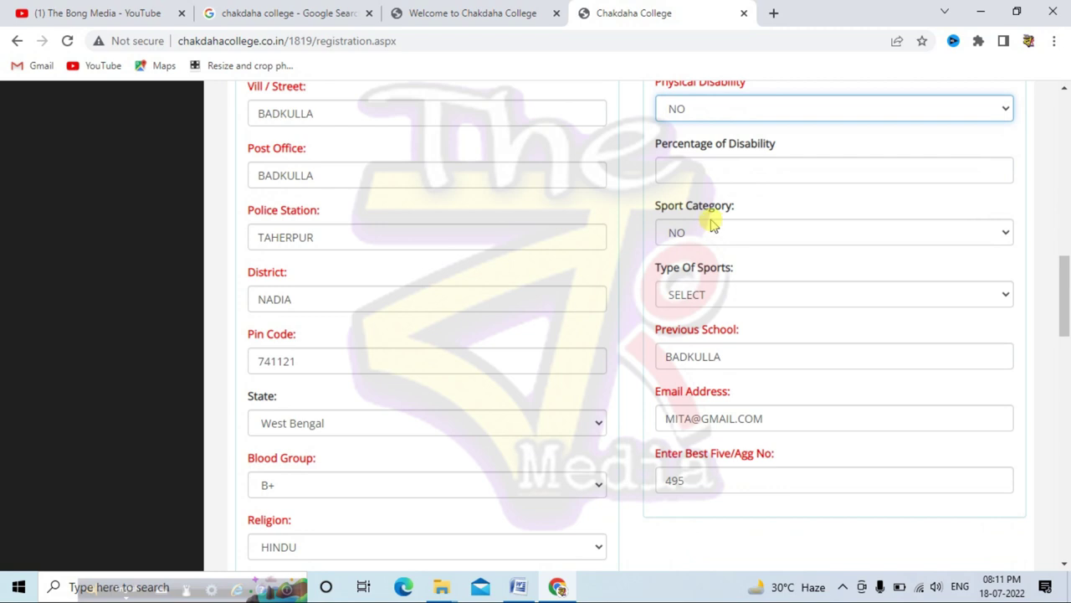
pyautogui.click(712, 231)
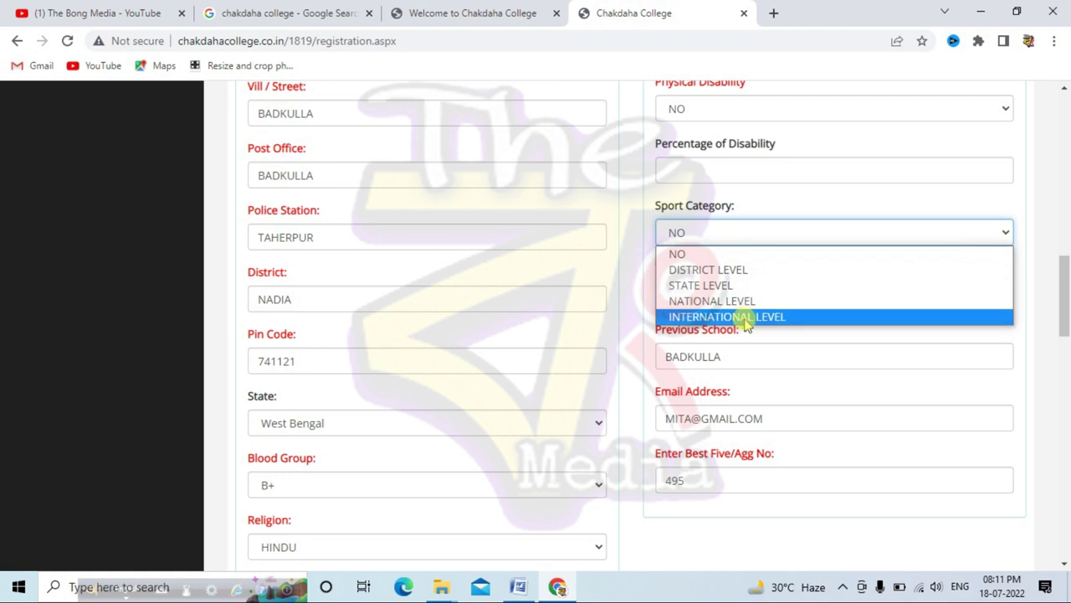
pyautogui.click(693, 231)
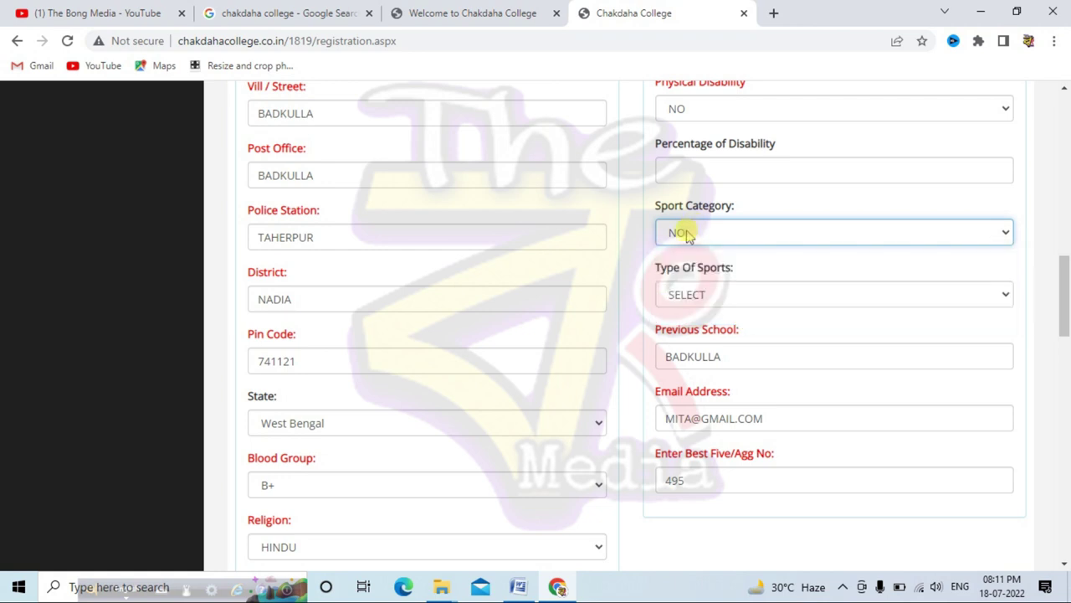
pyautogui.click(687, 292)
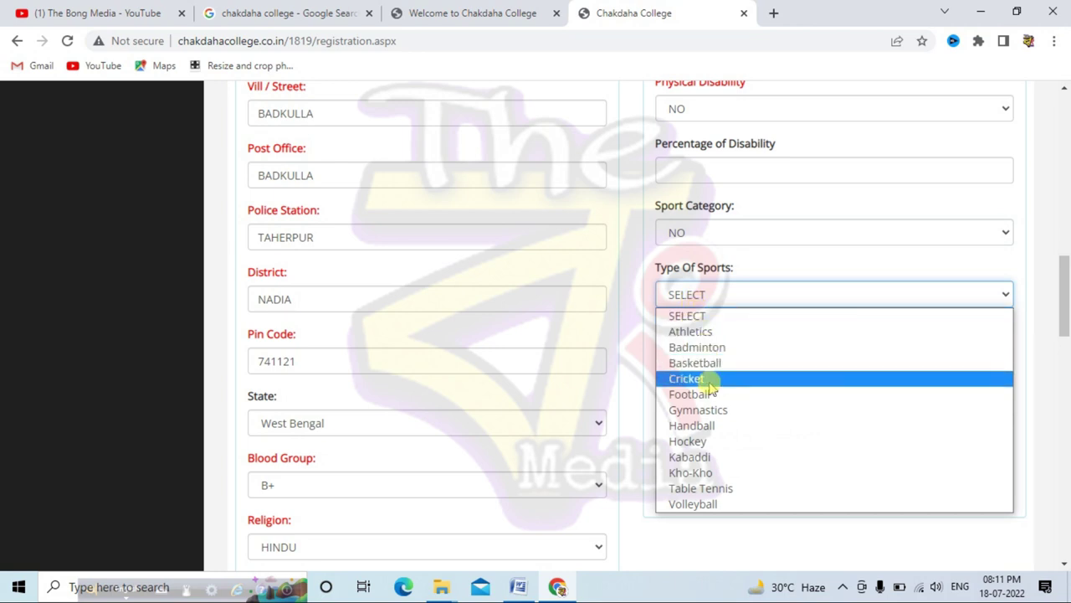
pyautogui.click(645, 281)
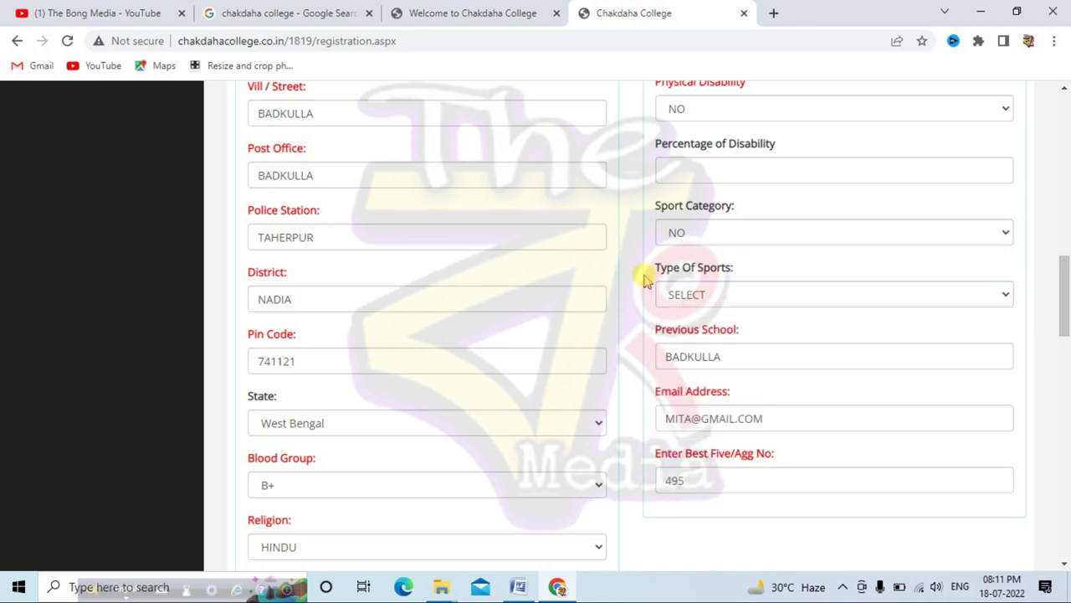
# Review the previous school, email address and best five aggregate marks fields.
pyautogui.scroll(-1, 670, 266)
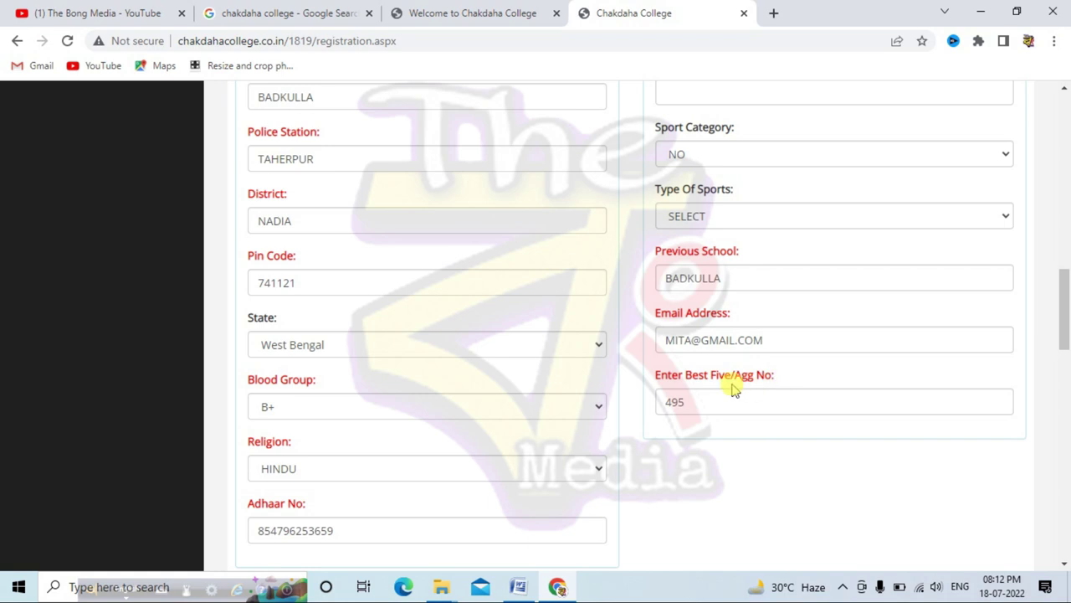
pyautogui.doubleClick(676, 402)
pyautogui.click(687, 402)
# Review the 10+2 educational marks table and examine the subject options available for the first subject.
pyautogui.scroll(-5, 688, 402)
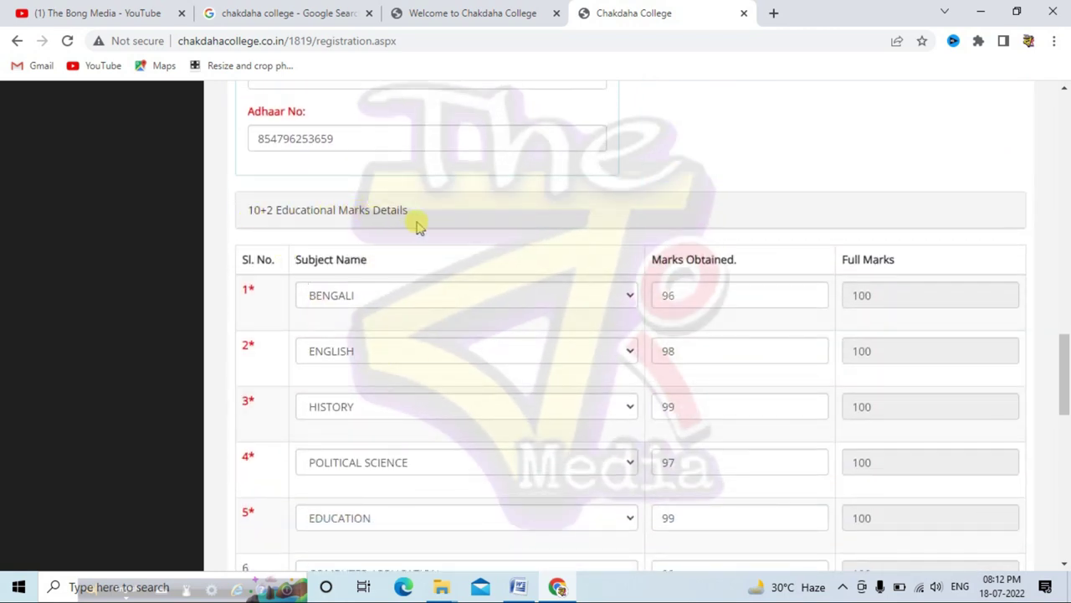
pyautogui.scroll(-1, 351, 303)
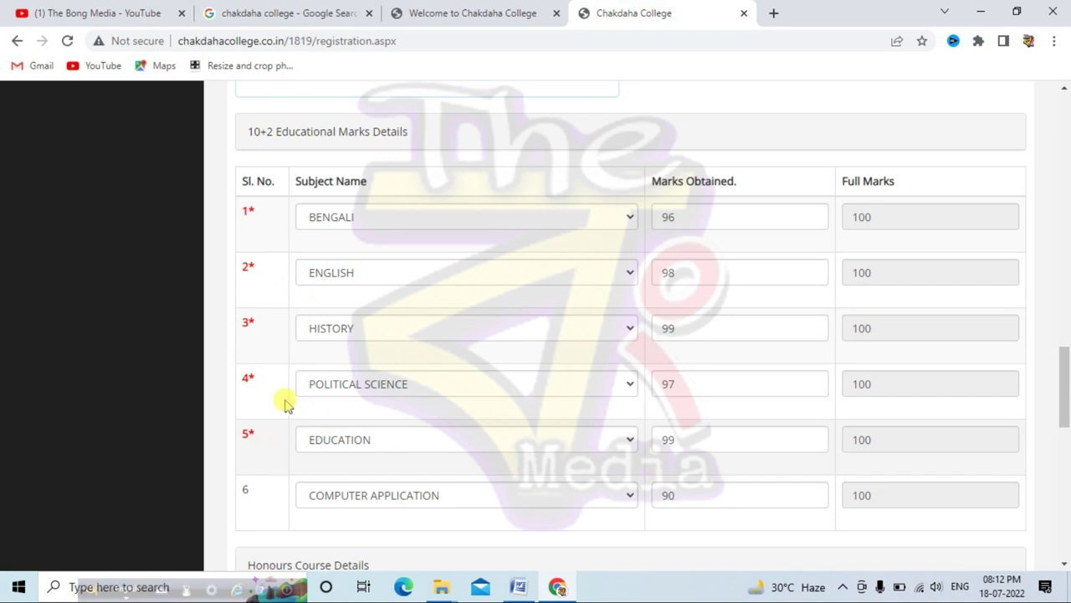
pyautogui.click(367, 217)
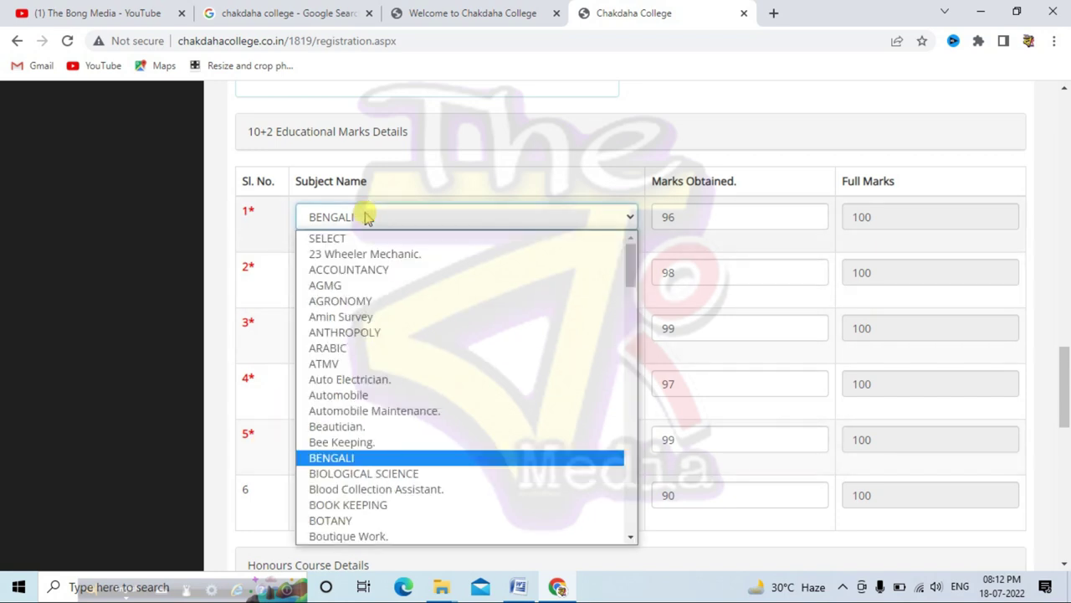
pyautogui.click(367, 217)
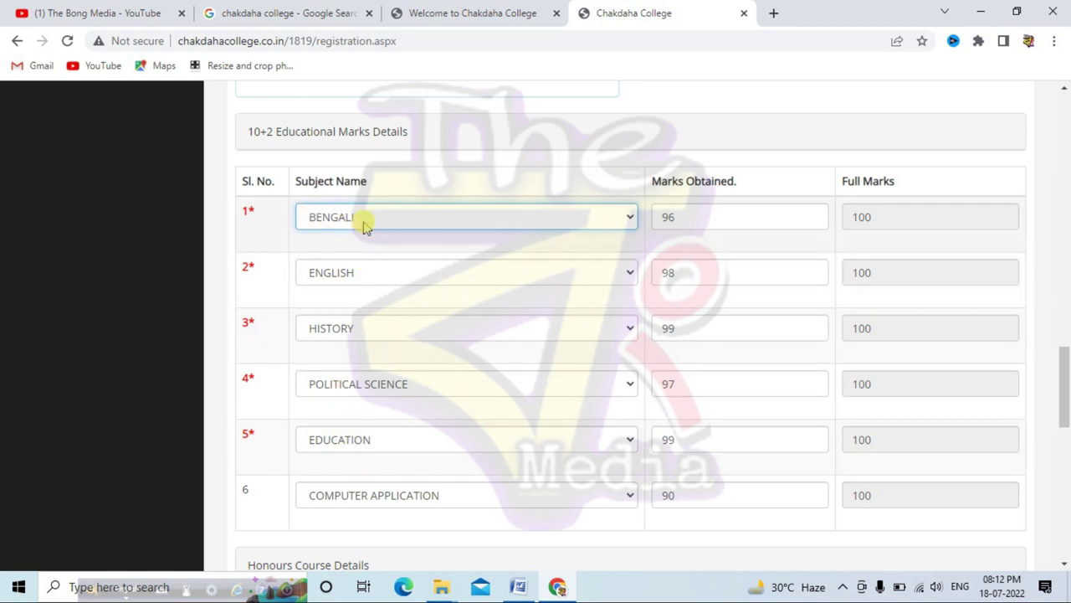
# Select BA HONS as the degree name in the first row of the Honours Course Details.
pyautogui.scroll(-3, 365, 238)
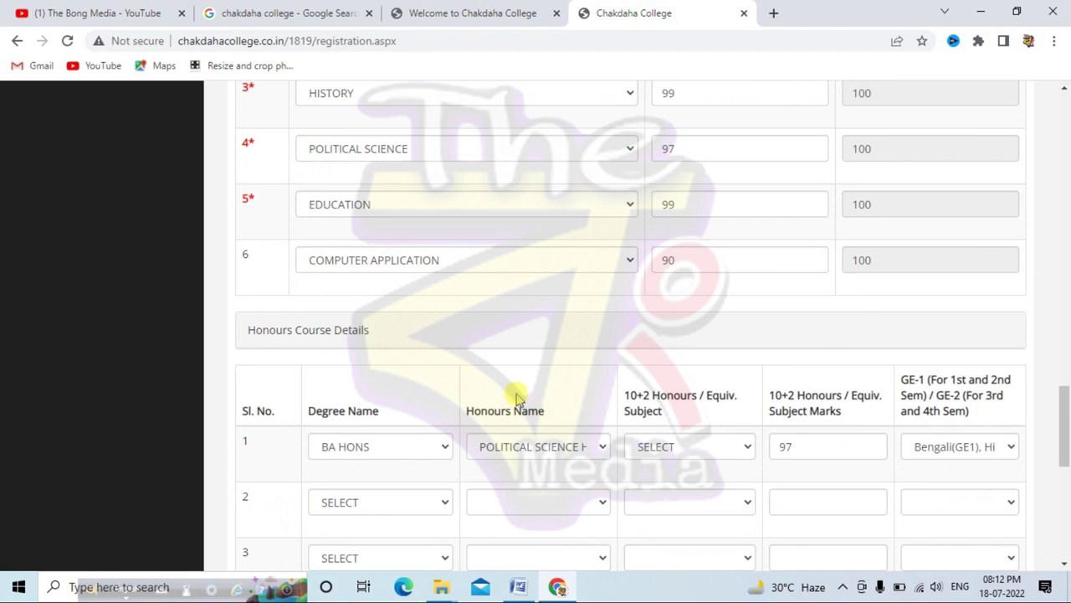
pyautogui.scroll(-1, 391, 339)
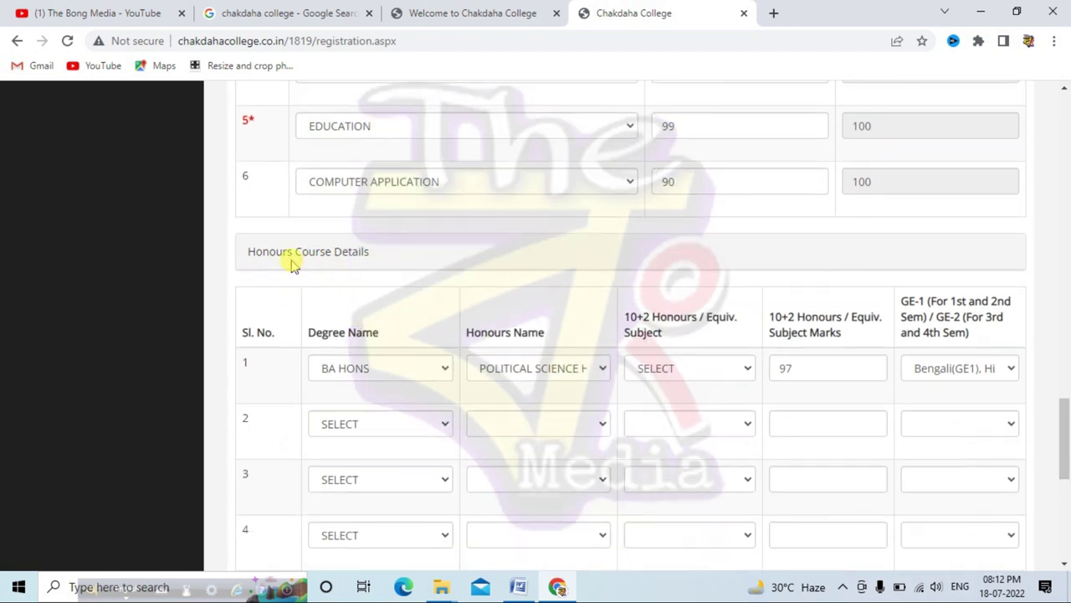
pyautogui.scroll(-1, 292, 262)
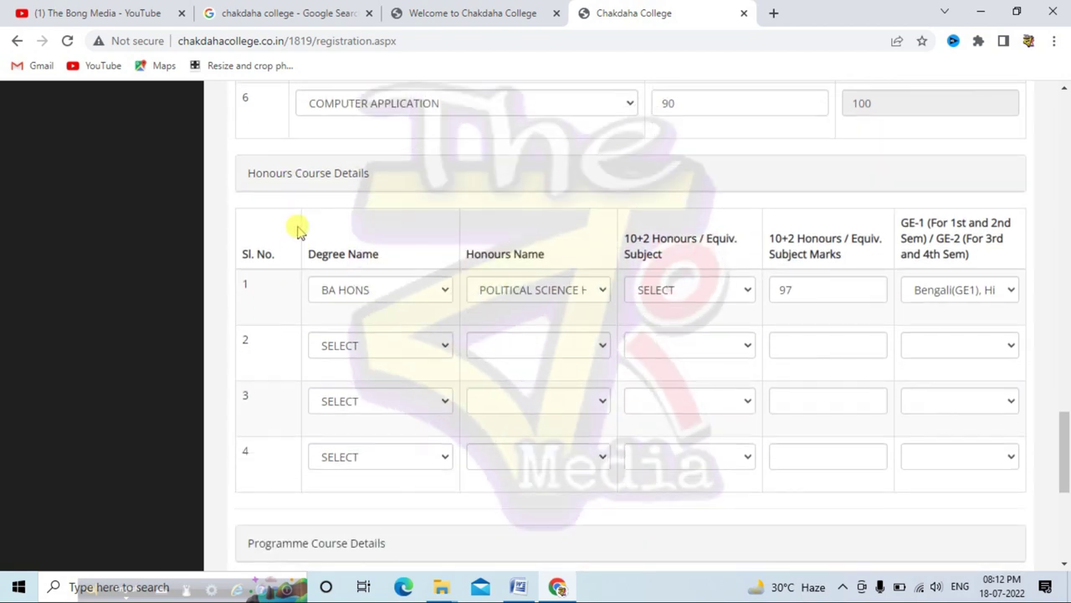
pyautogui.moveTo(250, 173); pyautogui.dragTo(385, 173)
pyautogui.click(389, 176)
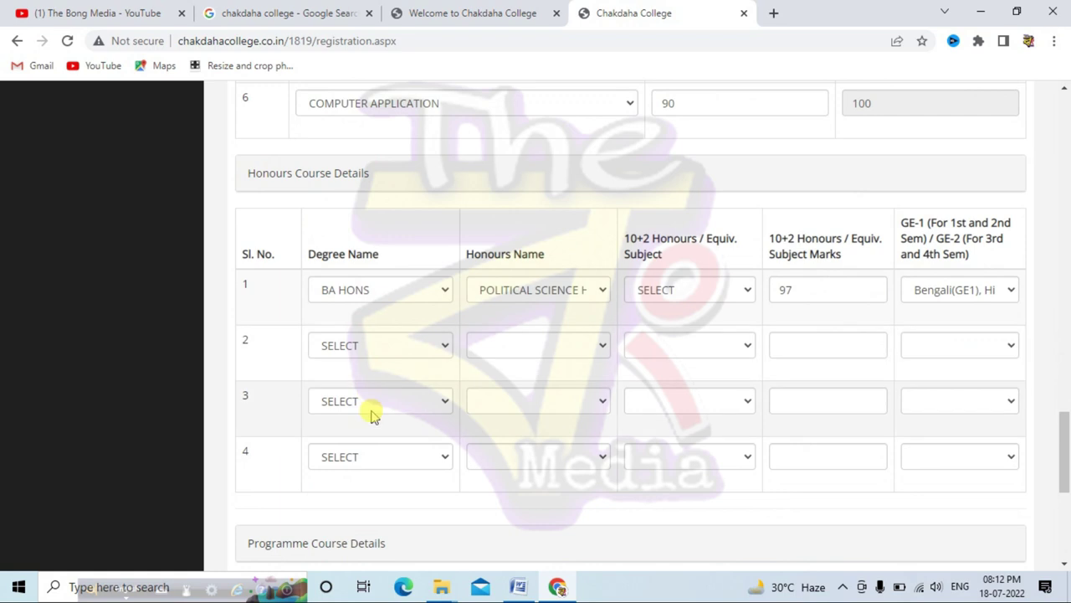
pyautogui.click(348, 288)
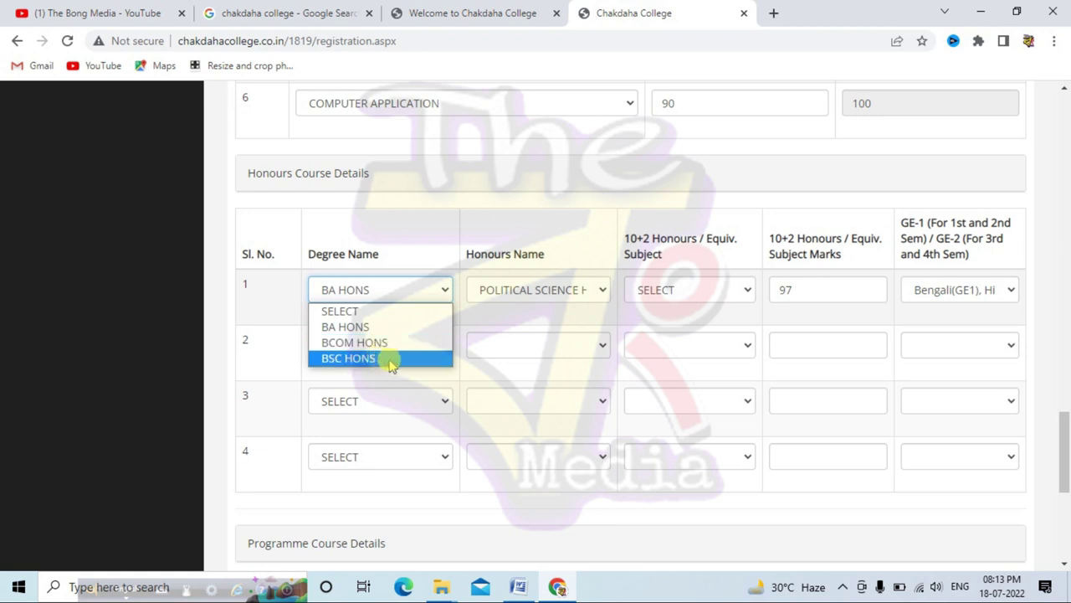
pyautogui.click(405, 330)
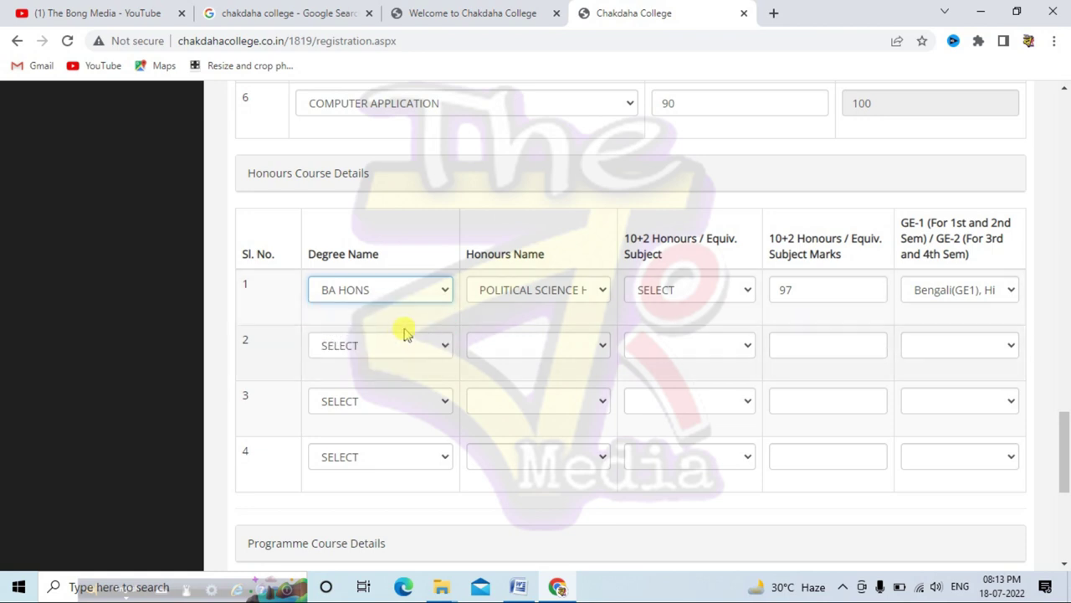
# Check the honours name options and select POLITICAL SCIENCE as the 10+2 equivalent subject in the first Honours Course row.
pyautogui.click(511, 297)
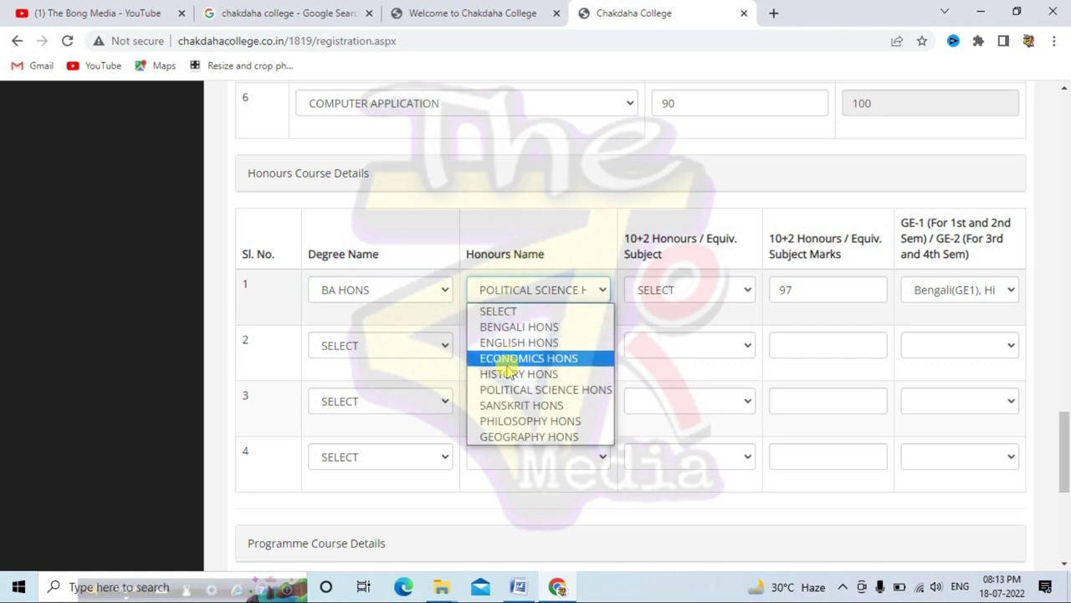
pyautogui.click(515, 293)
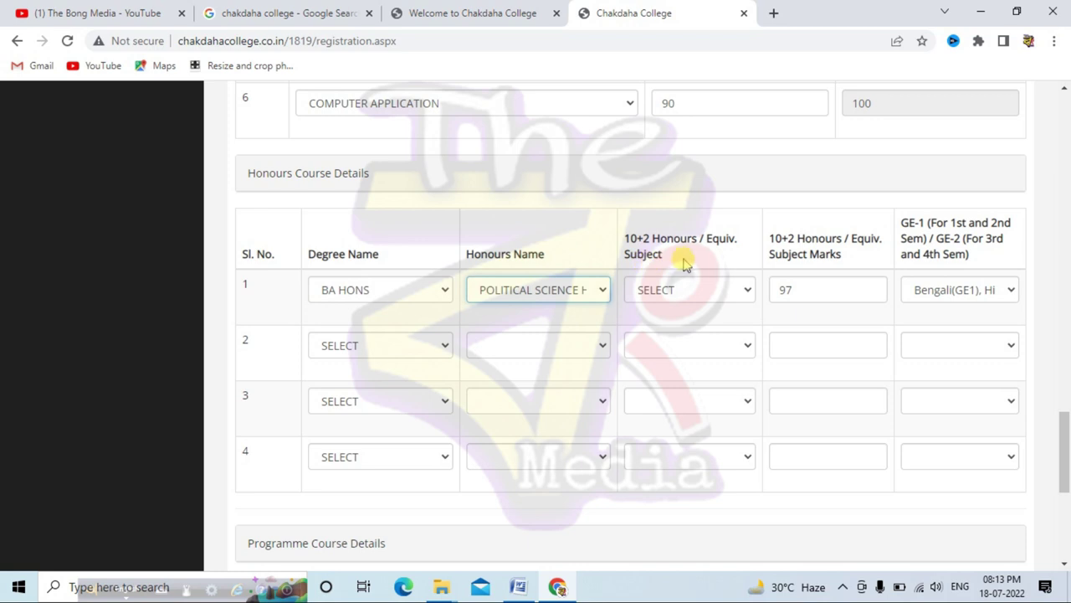
pyautogui.click(669, 289)
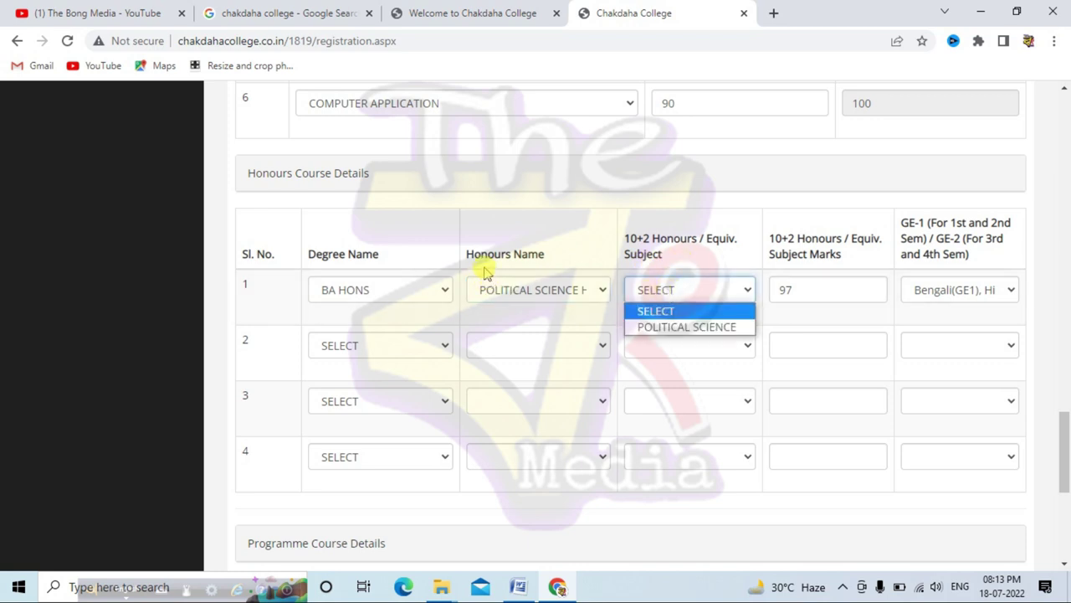
pyautogui.scroll(3, 469, 259)
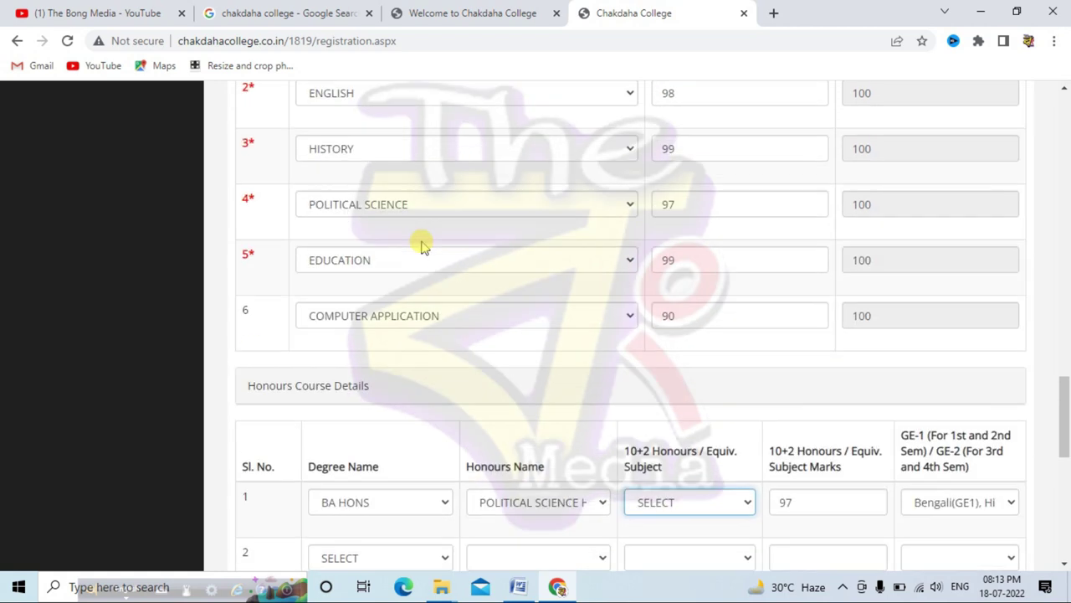
pyautogui.scroll(-4, 503, 259)
pyautogui.click(654, 217)
pyautogui.click(664, 248)
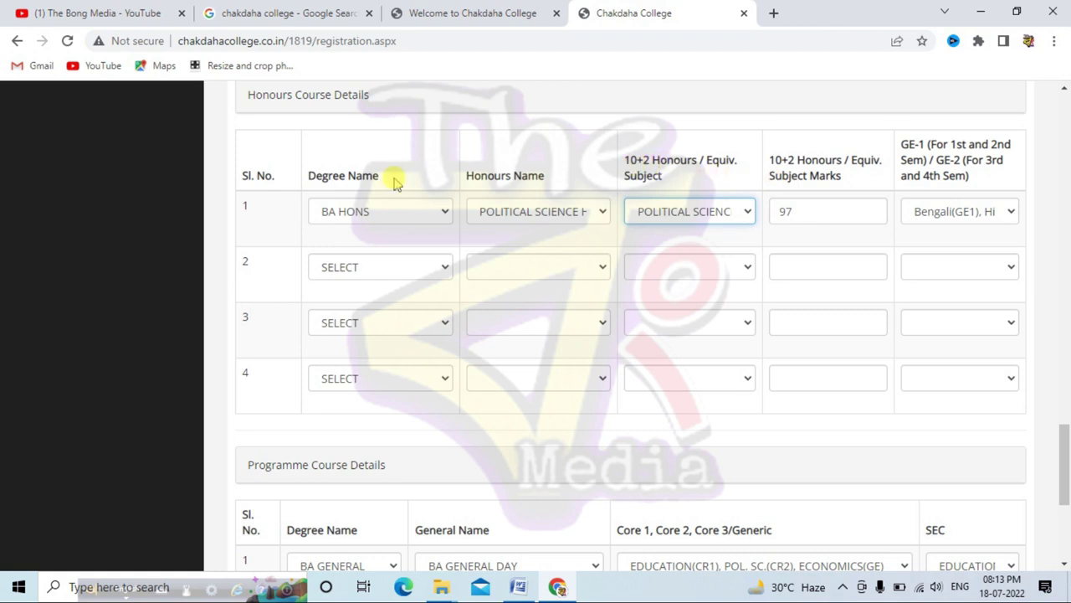
# Review the 10+2 honours subject marks and examine the GE-1/GE-2 combinations available for the first honours choice.
pyautogui.click(783, 211)
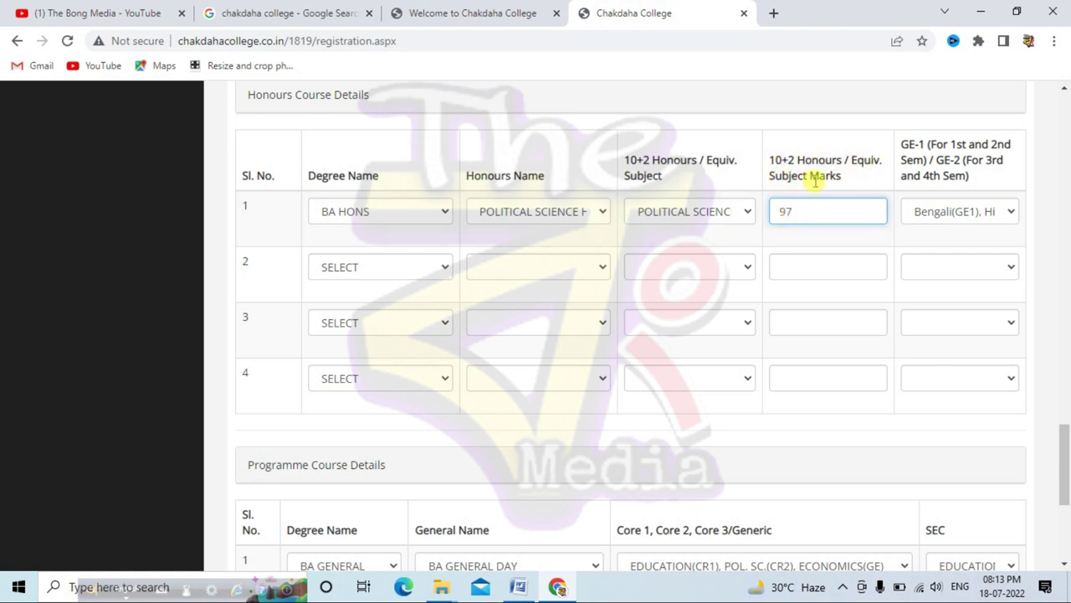
pyautogui.click(893, 216)
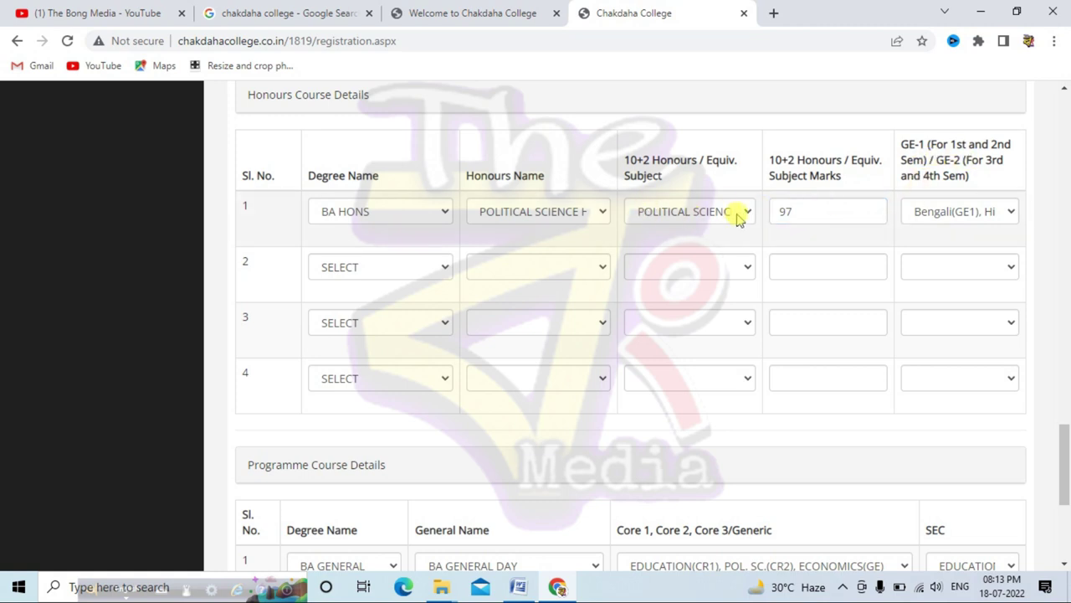
pyautogui.click(979, 211)
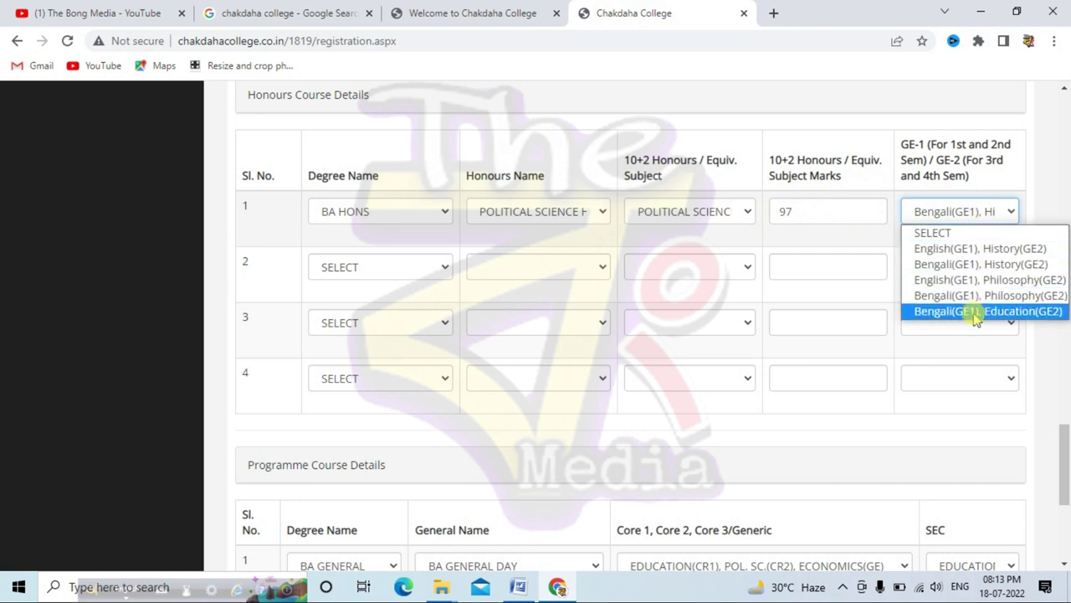
pyautogui.click(893, 205)
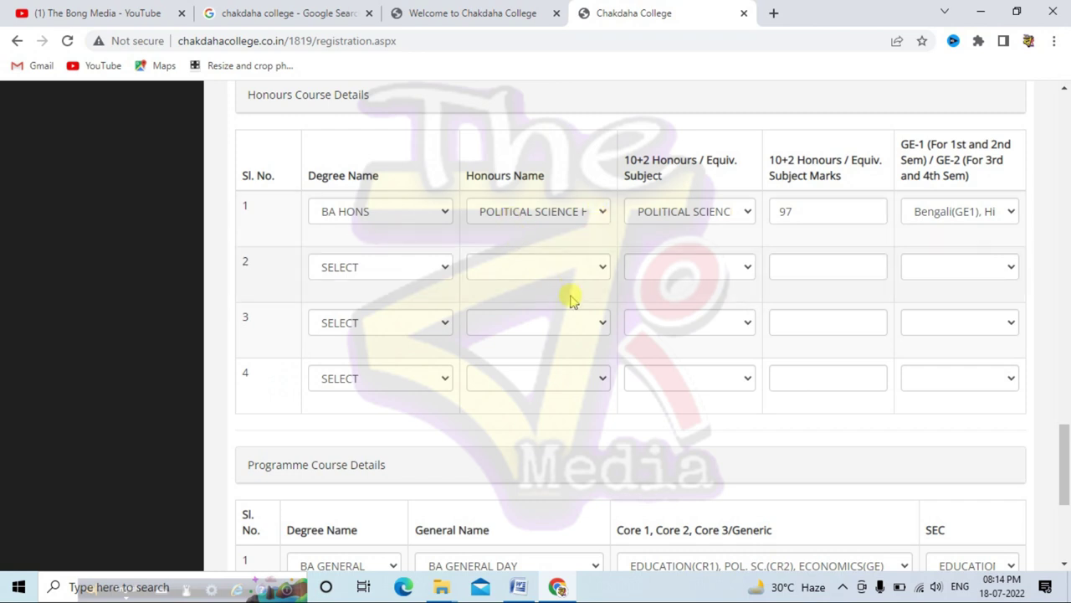
# Examine the degree name and general name options in the first row of the Programme Course Details.
pyautogui.scroll(-3, 748, 402)
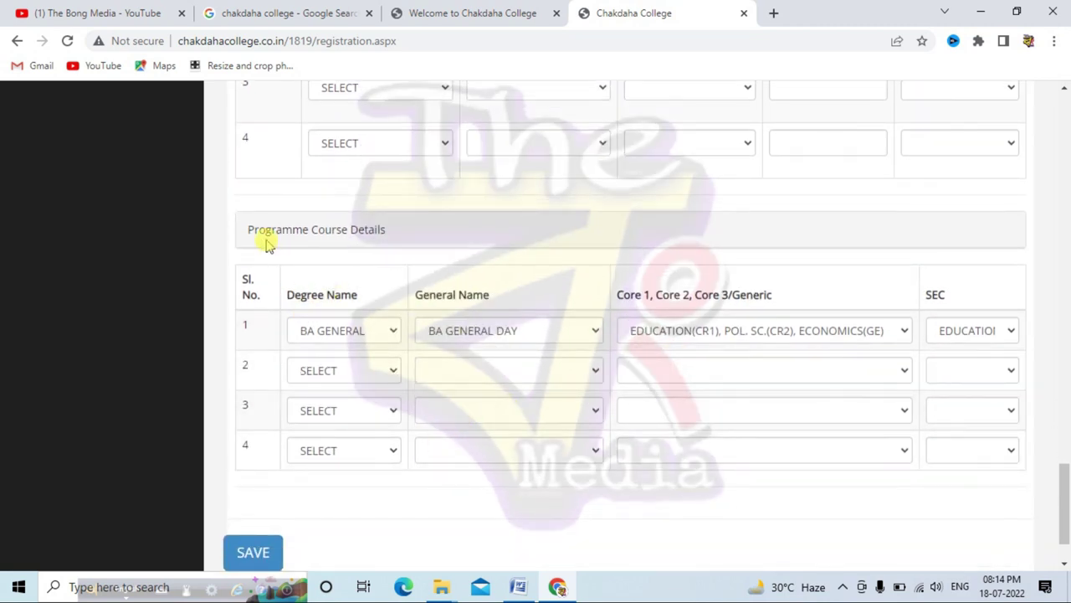
pyautogui.scroll(2, 257, 228)
pyautogui.scroll(-1, 275, 220)
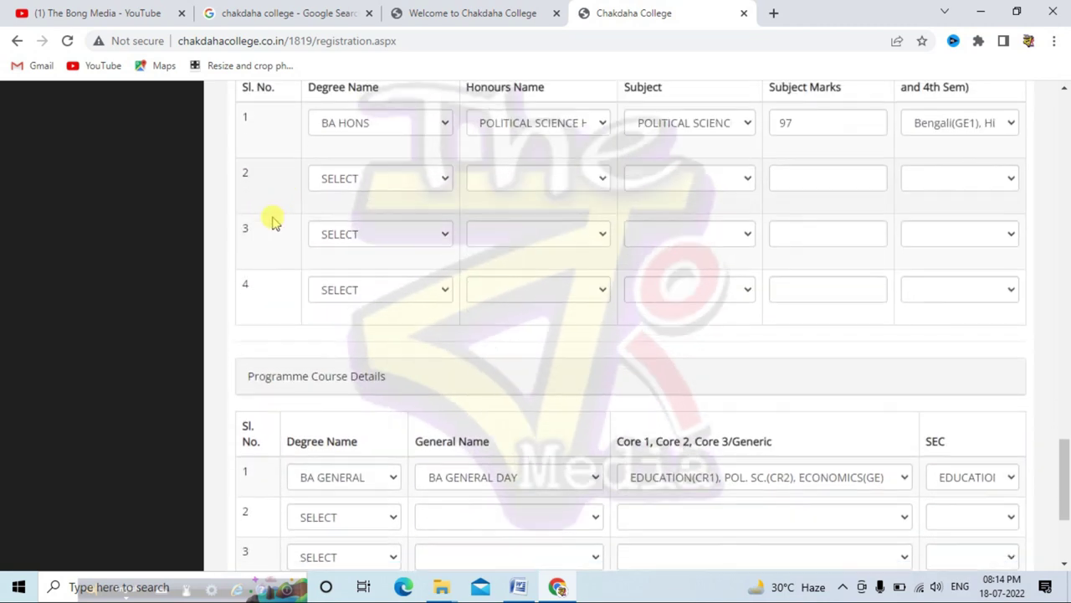
pyautogui.scroll(-1, 423, 301)
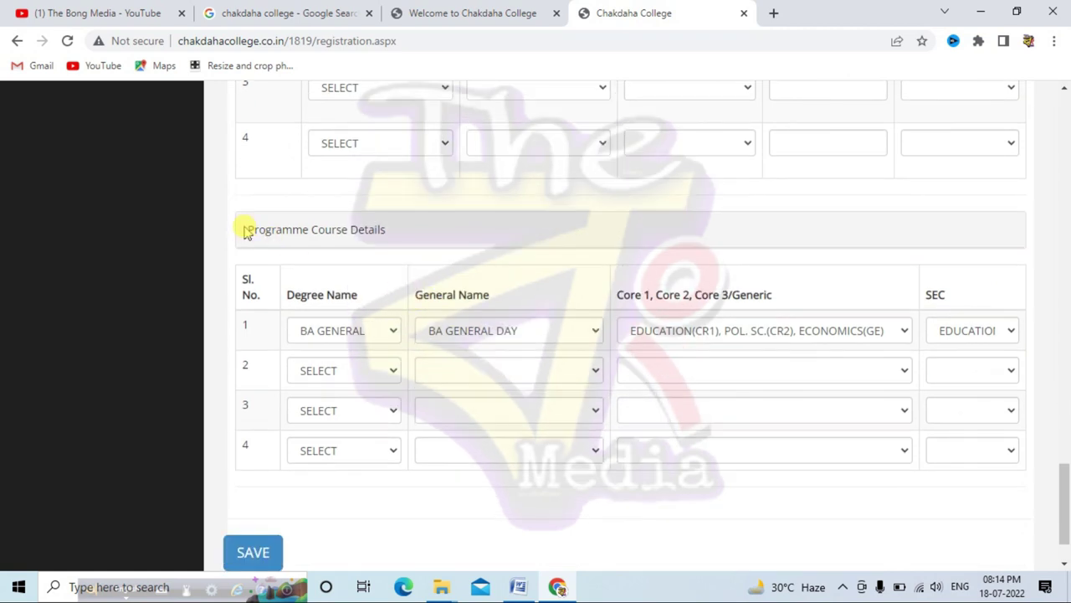
pyautogui.click(337, 331)
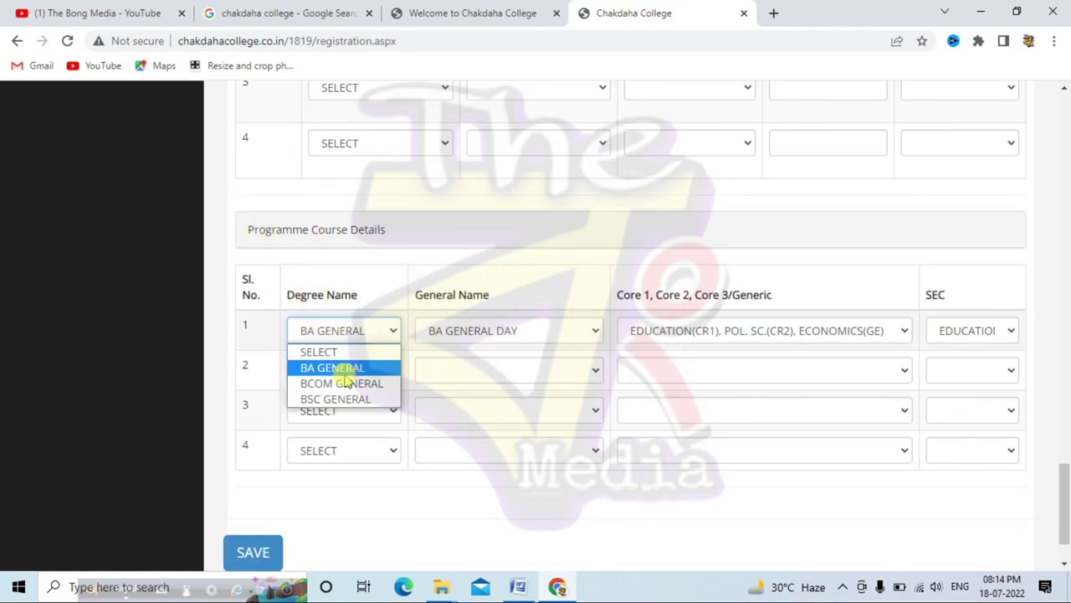
pyautogui.click(412, 271)
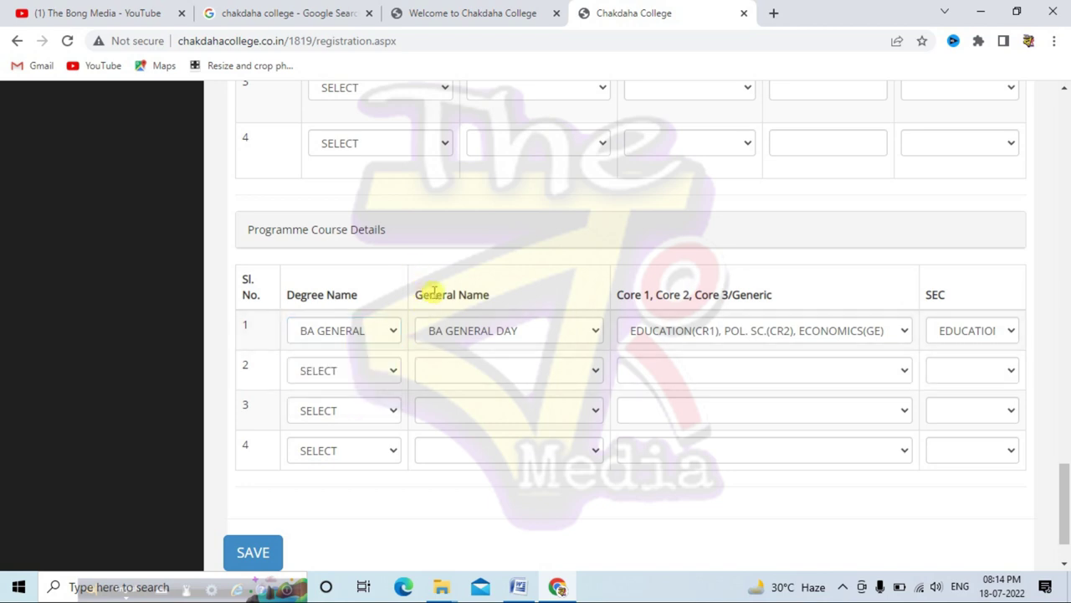
pyautogui.click(461, 331)
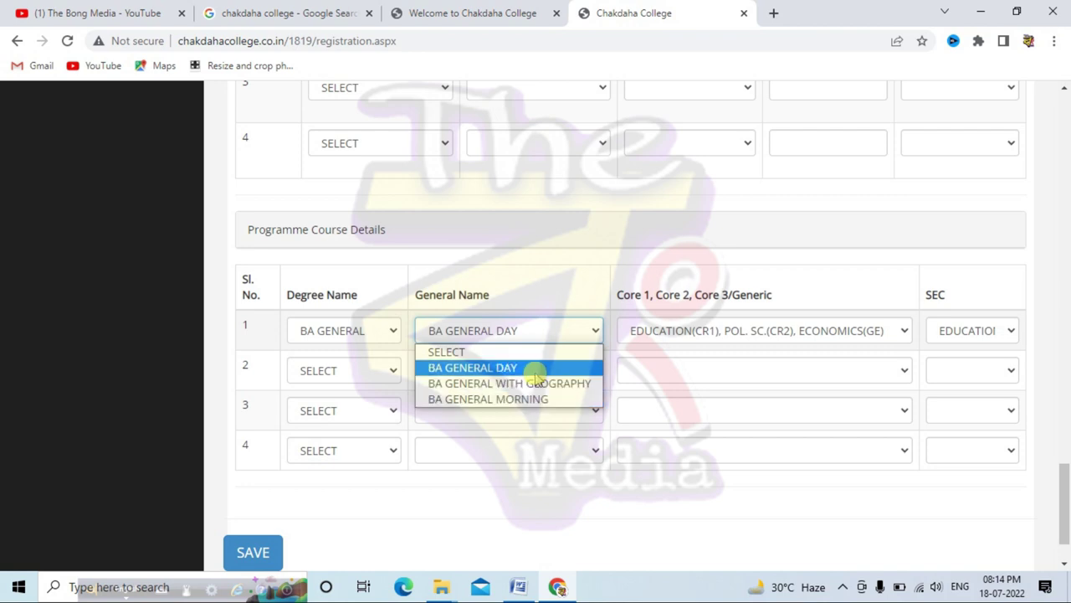
pyautogui.click(618, 302)
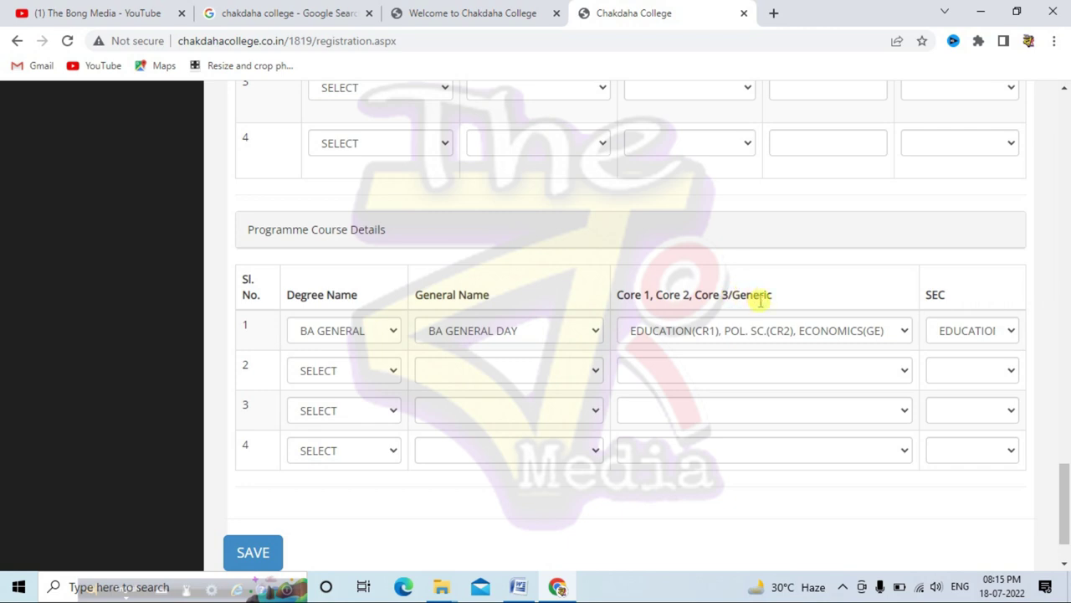
# Examine the core and generic subject combinations and the SEC options for the first programme course choice.
pyautogui.click(741, 330)
pyautogui.scroll(3, 721, 210)
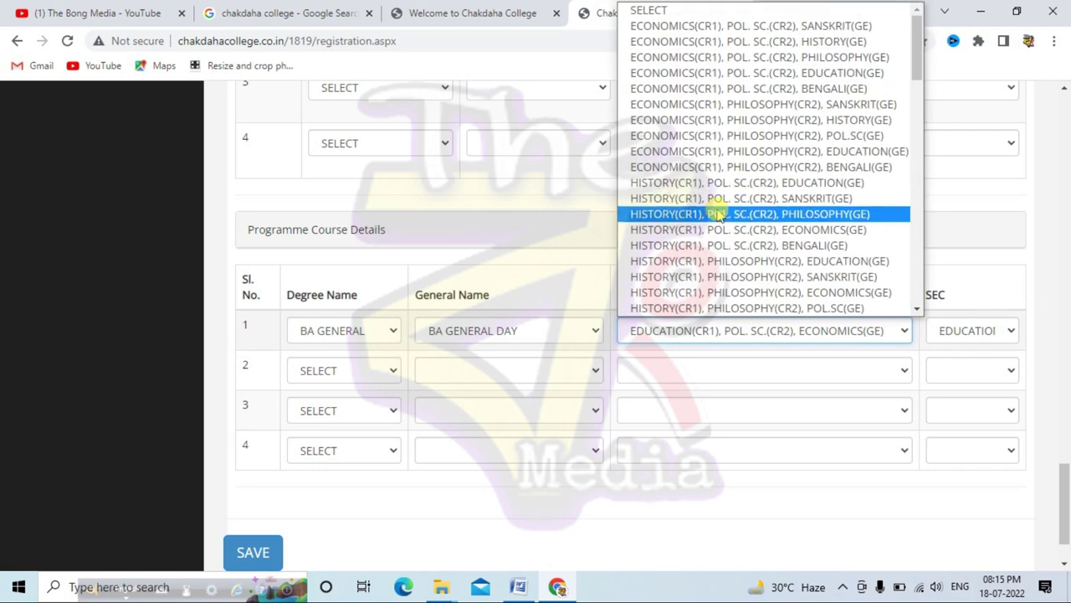
pyautogui.scroll(-5, 732, 191)
pyautogui.scroll(-5, 733, 193)
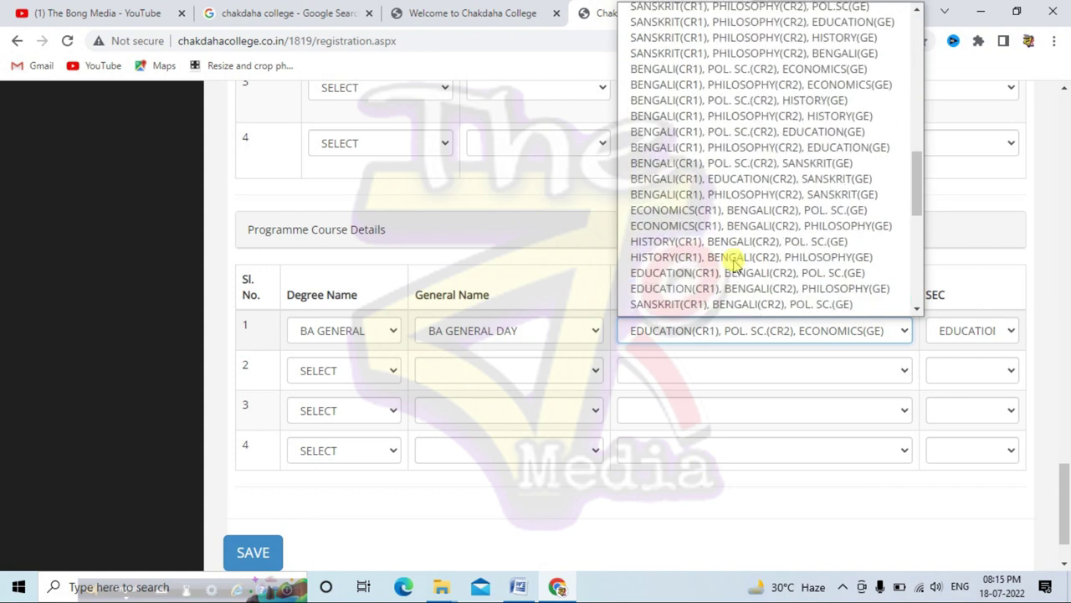
pyautogui.scroll(10, 733, 261)
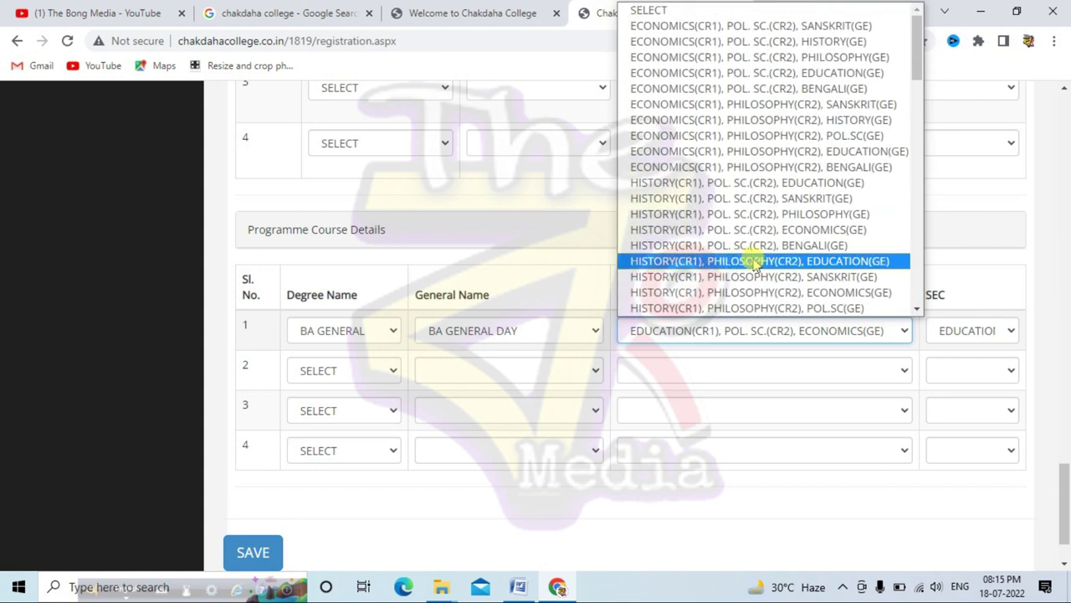
pyautogui.click(954, 281)
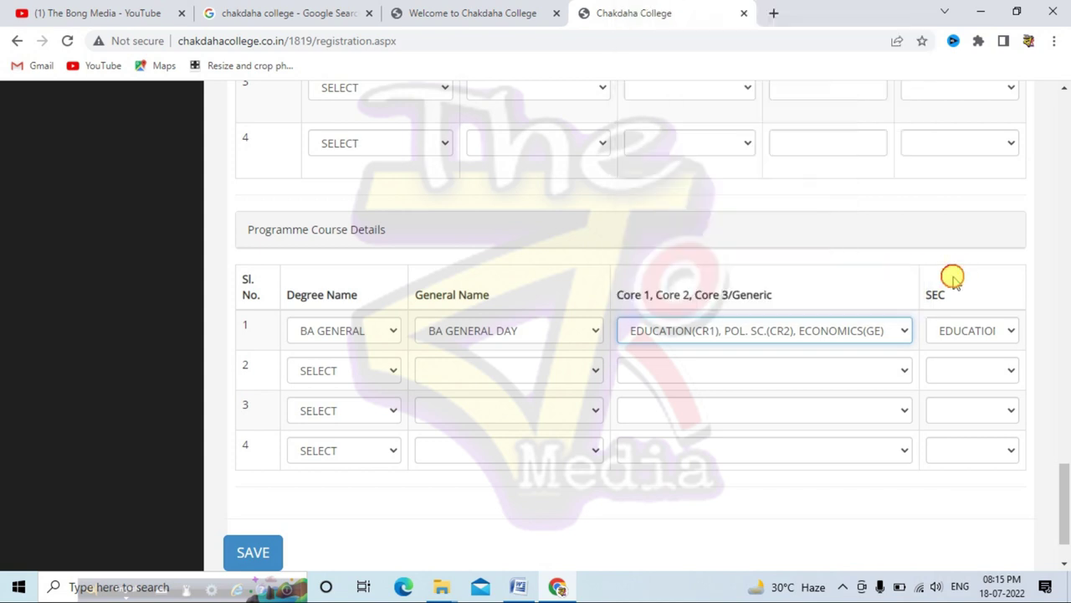
pyautogui.click(963, 334)
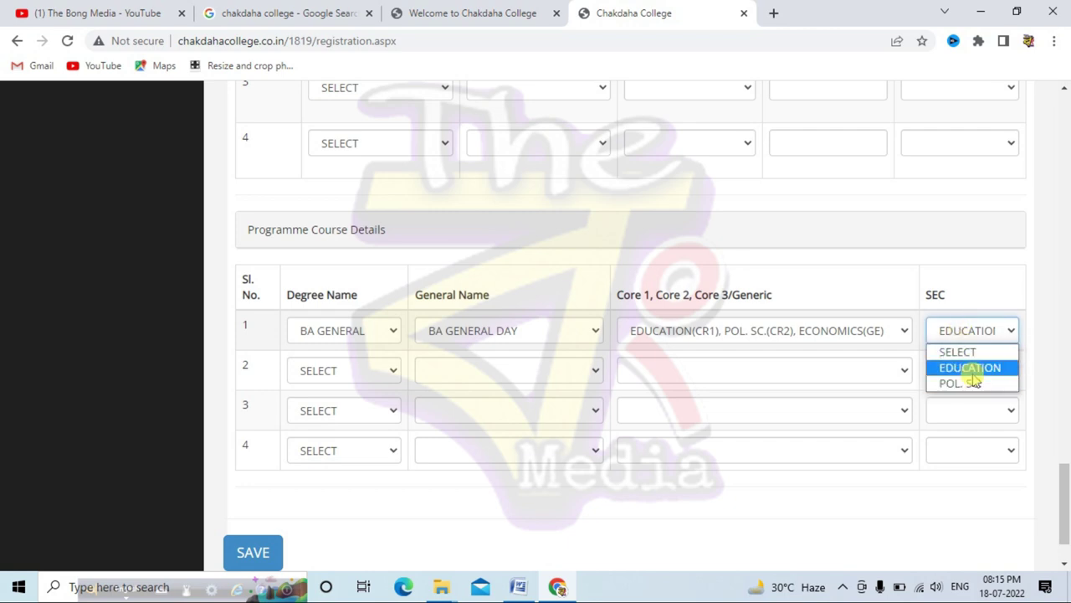
pyautogui.click(997, 306)
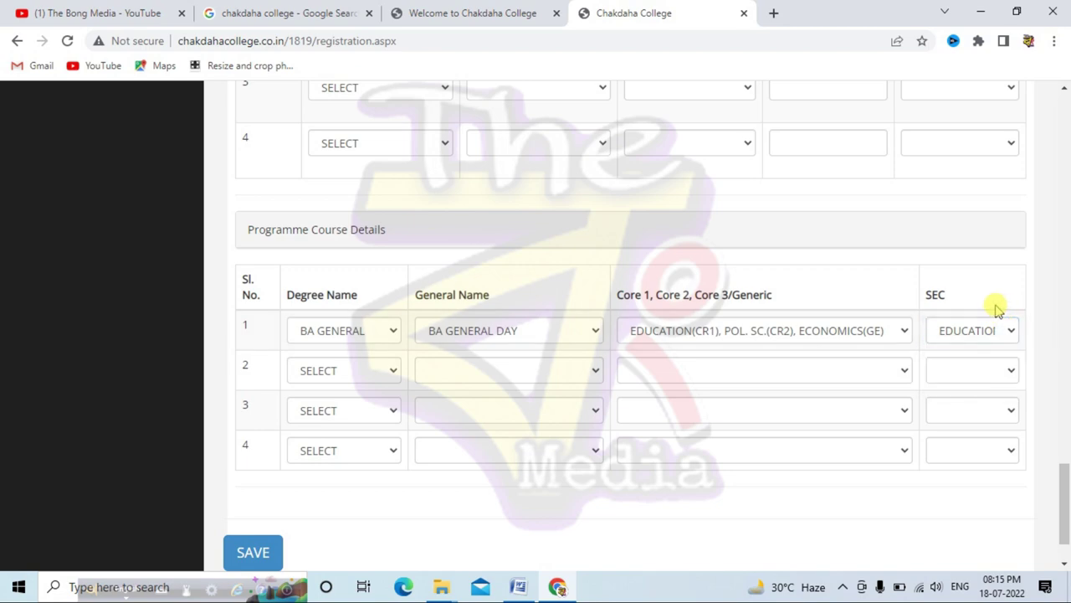
# Look over the whole application form, save it and proceed to the document upload page.
pyautogui.scroll(8, 641, 390)
pyautogui.scroll(10, 644, 452)
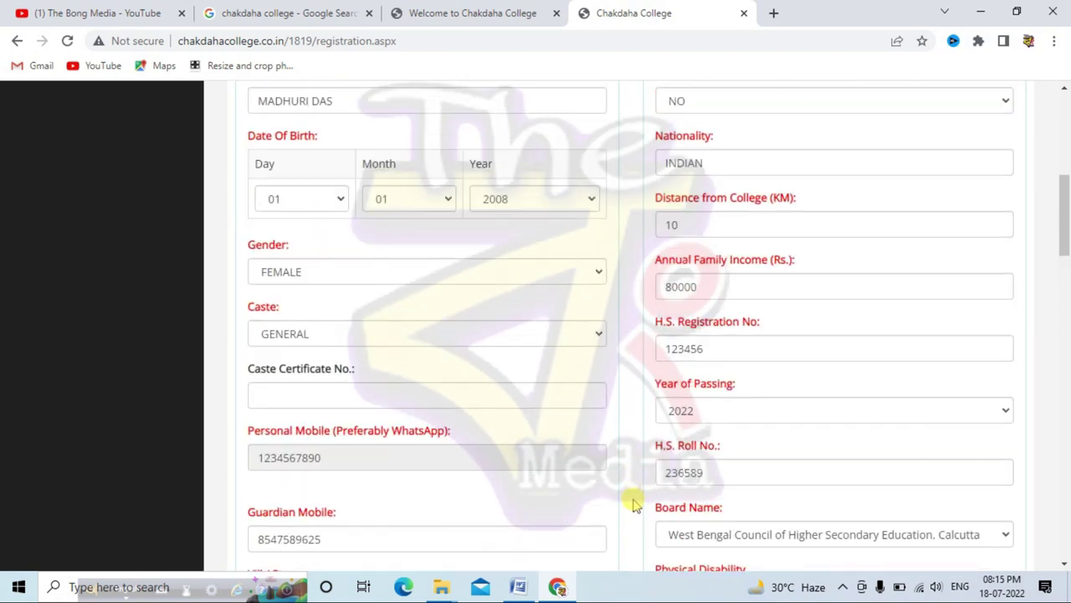
pyautogui.scroll(-5, 651, 435)
pyautogui.scroll(-15, 653, 431)
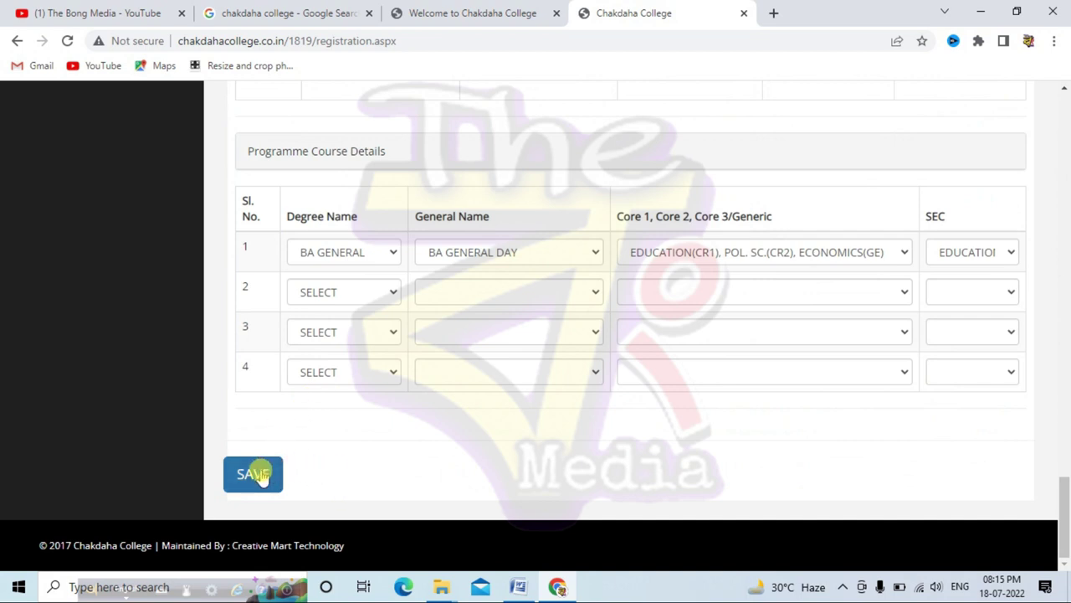
pyautogui.click(256, 473)
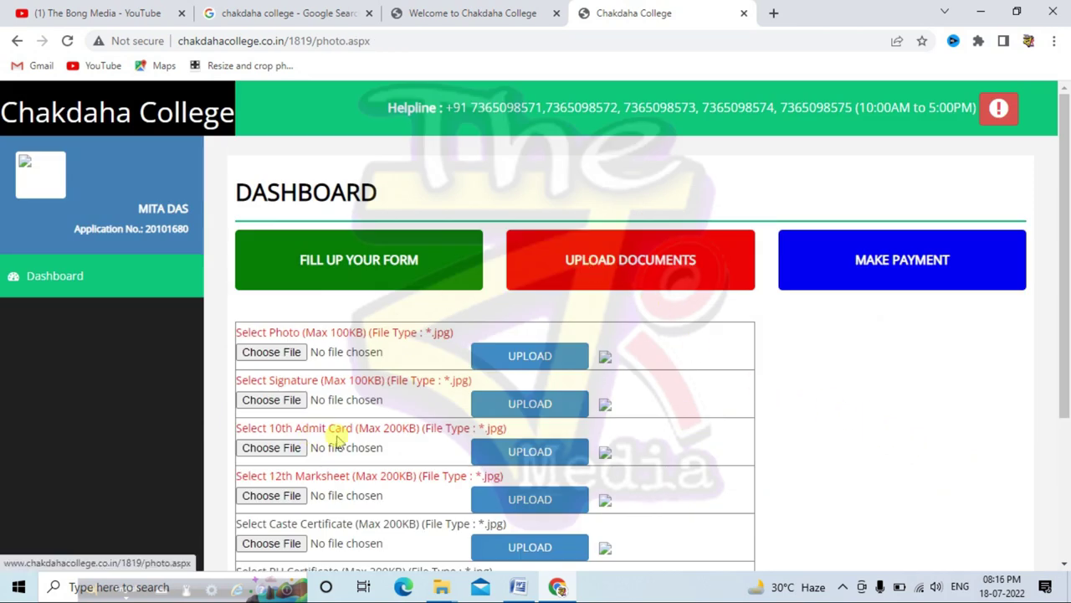
# Review the list of required documents and upload pho.jpg from the desktop's New folder as the applicant's photo.
pyautogui.scroll(-3, 306, 406)
pyautogui.scroll(1, 302, 407)
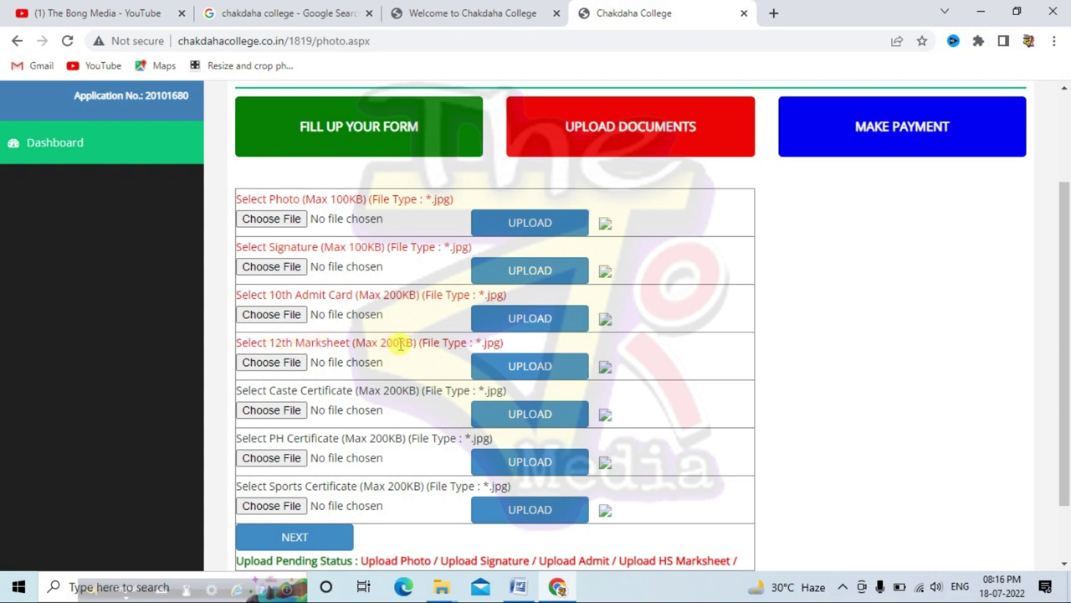
pyautogui.scroll(-2, 404, 345)
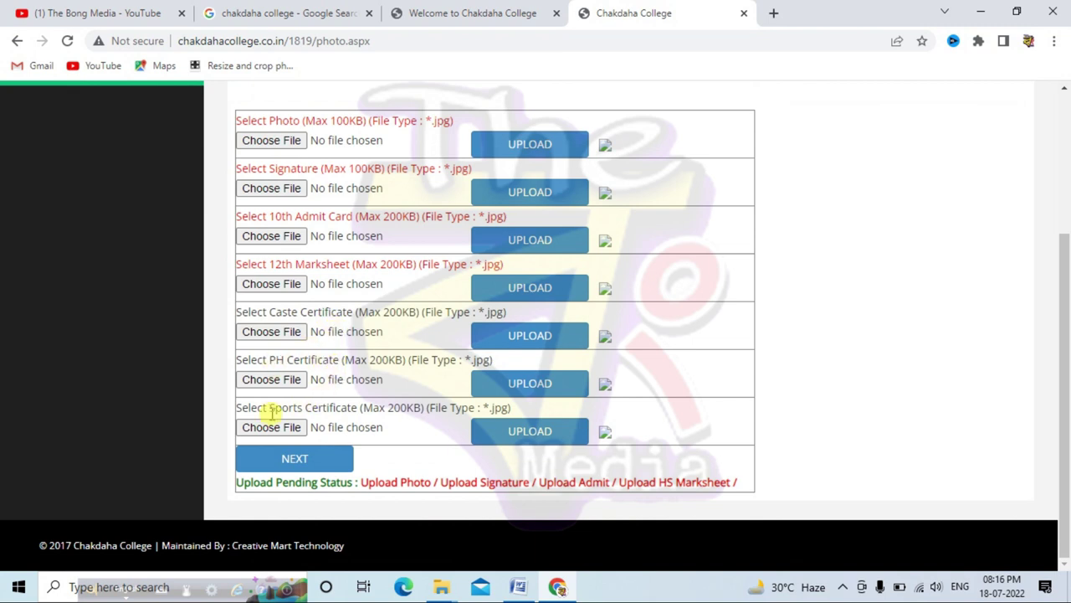
pyautogui.scroll(3, 343, 406)
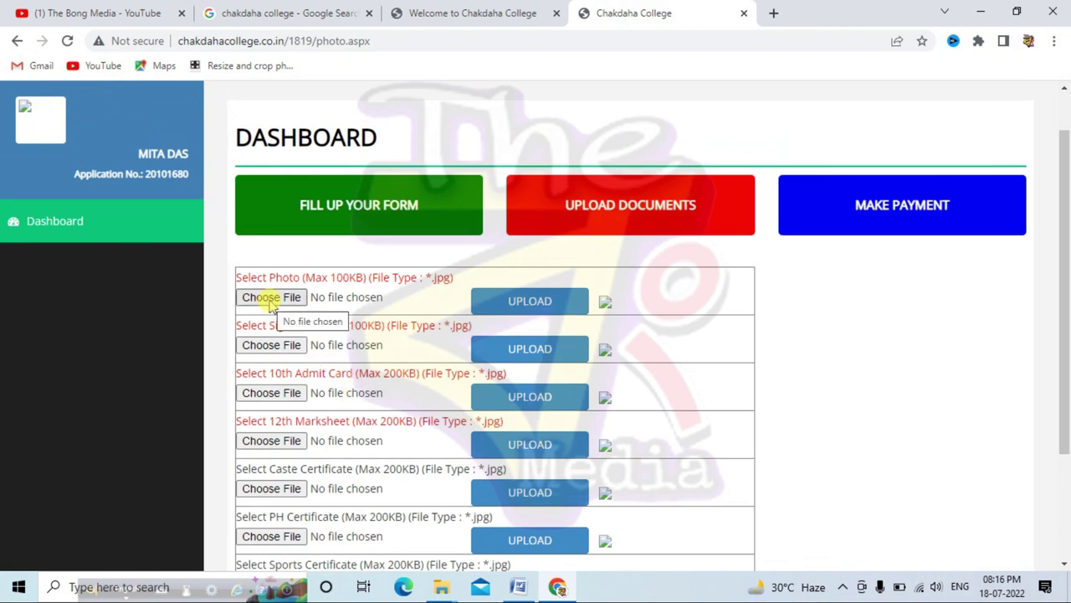
pyautogui.click(271, 300)
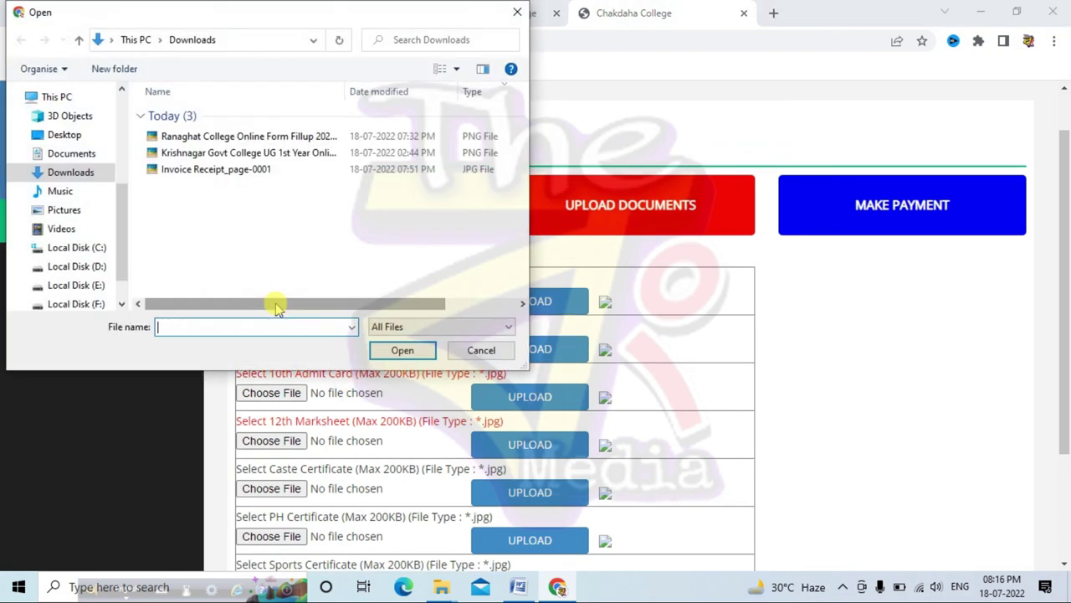
pyautogui.click(70, 135)
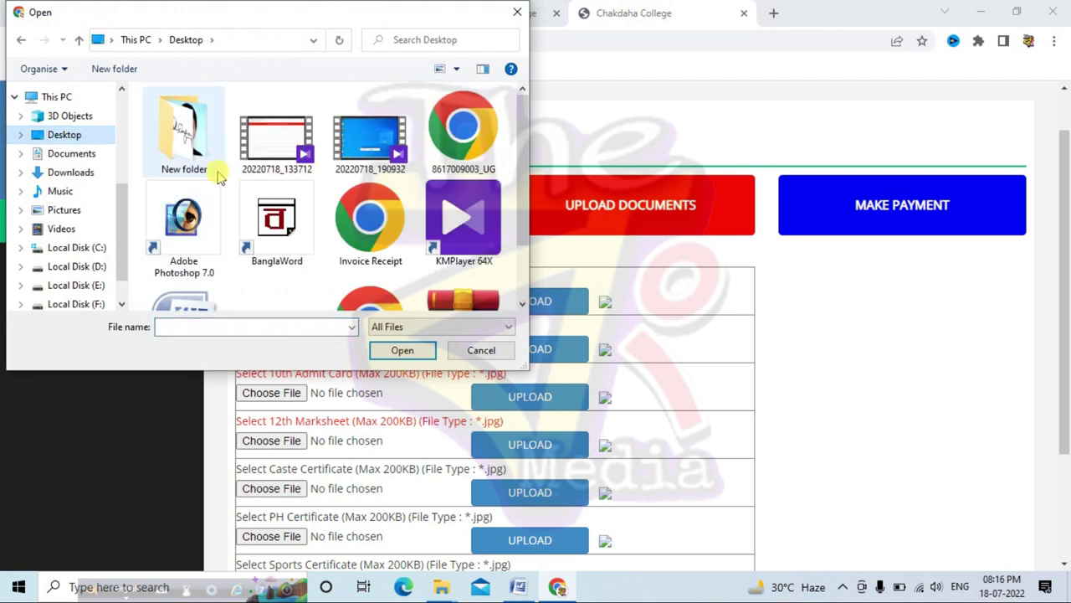
pyautogui.doubleClick(197, 149)
pyautogui.doubleClick(177, 172)
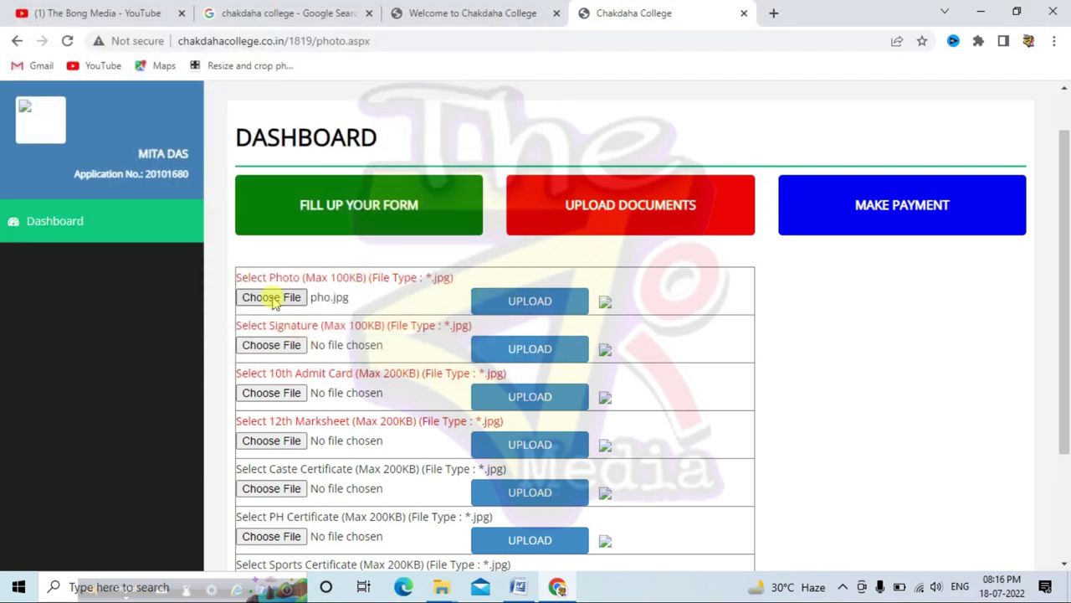
pyautogui.click(544, 301)
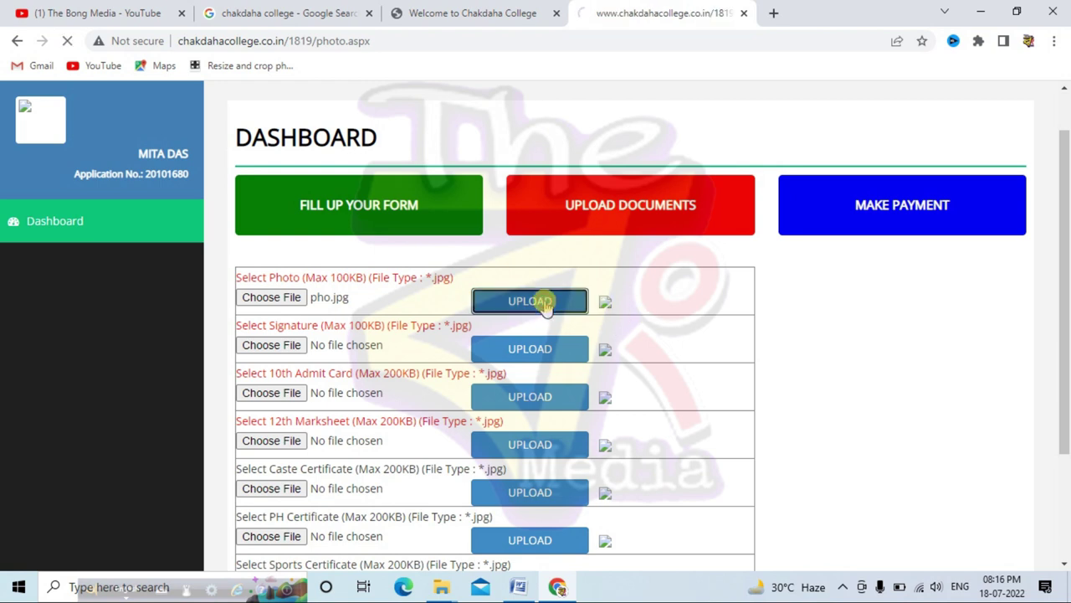
# Upload the sig image from the desktop's New folder as the applicant's signature.
pyautogui.scroll(-2, 468, 398)
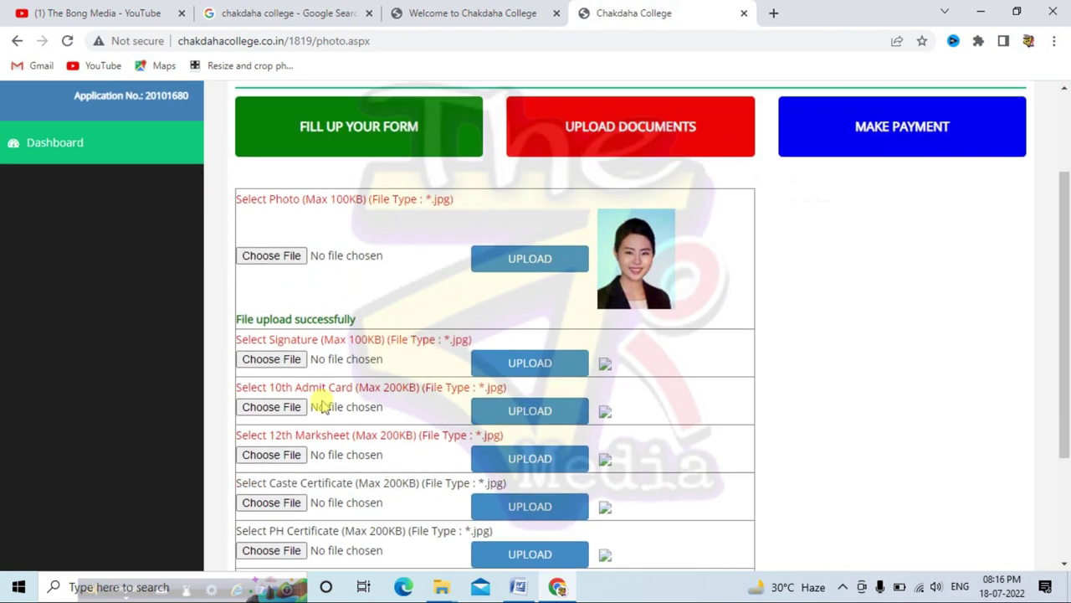
pyautogui.click(271, 359)
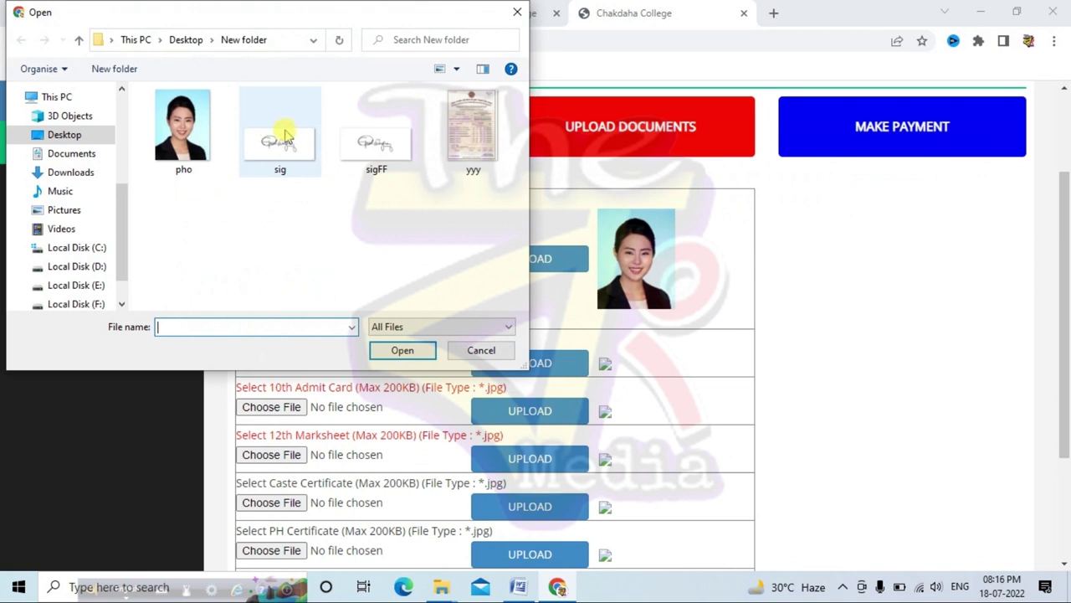
pyautogui.doubleClick(282, 142)
pyautogui.click(525, 366)
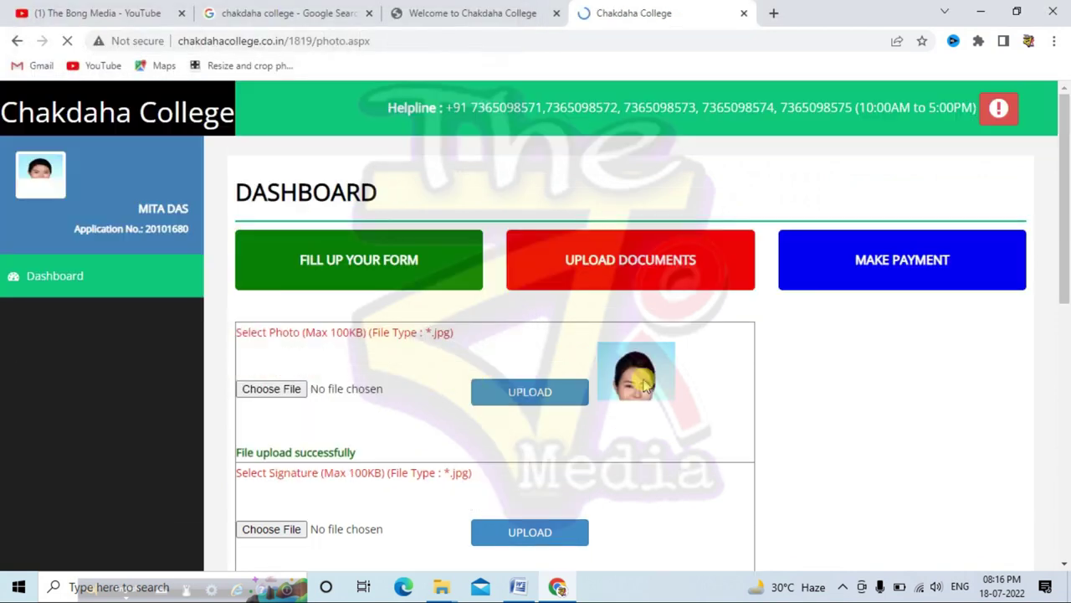
# Check the uploaded photo, signature, 10th admit card and 12th marksheet, and proceed from the document upload page.
pyautogui.scroll(-2, 650, 408)
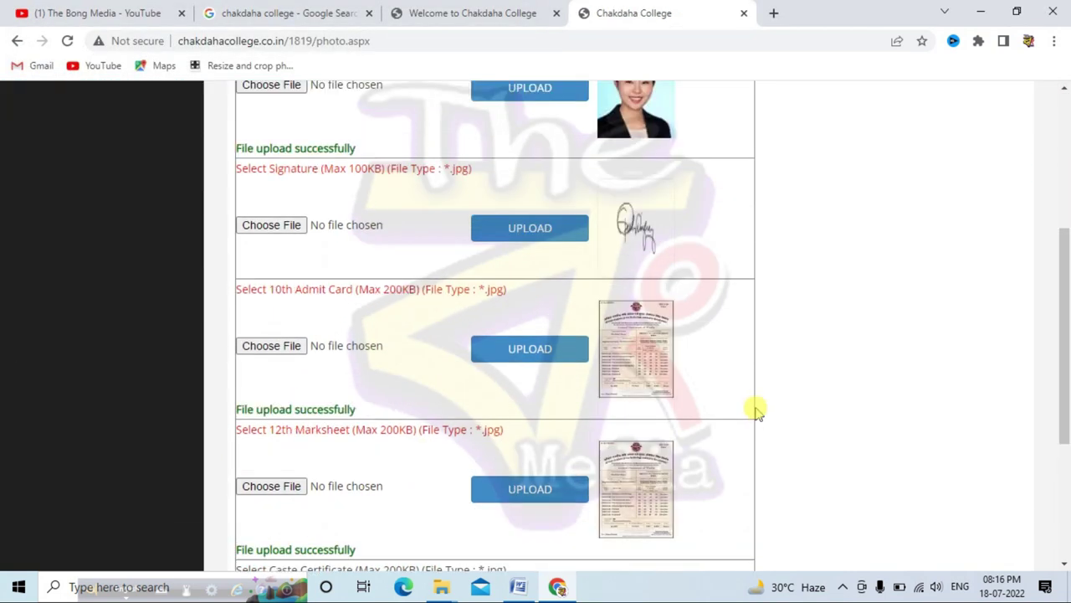
pyautogui.scroll(1, 755, 352)
pyautogui.scroll(-4, 682, 347)
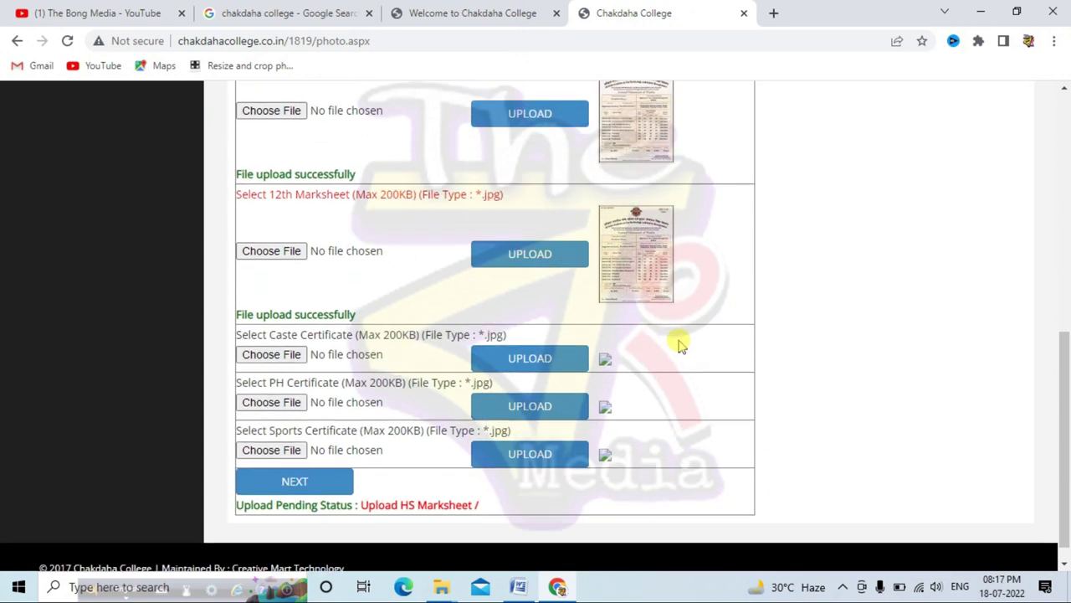
pyautogui.scroll(-1, 583, 405)
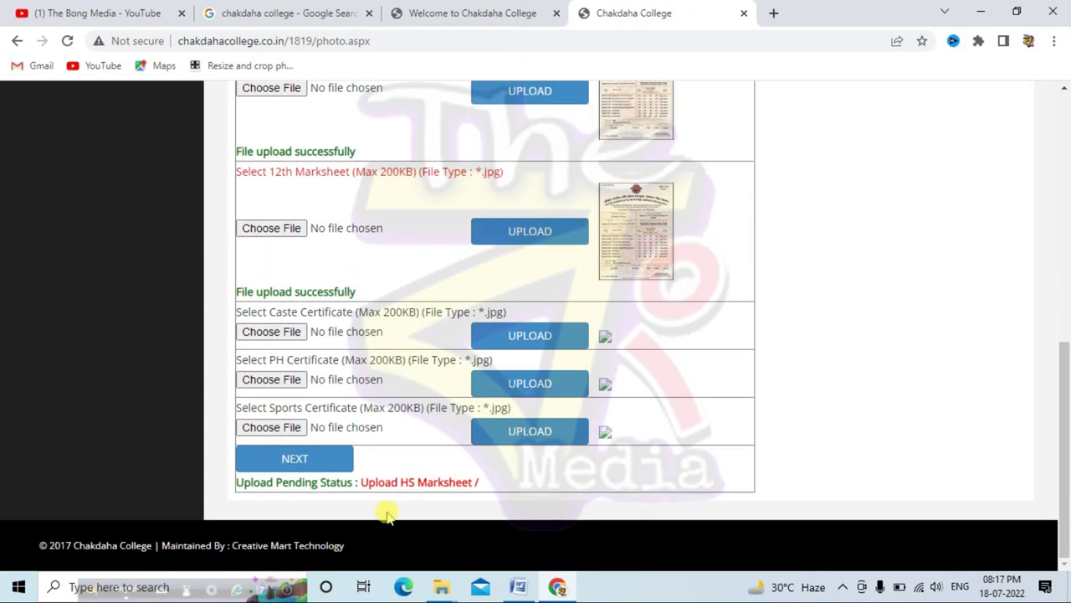
pyautogui.click(300, 459)
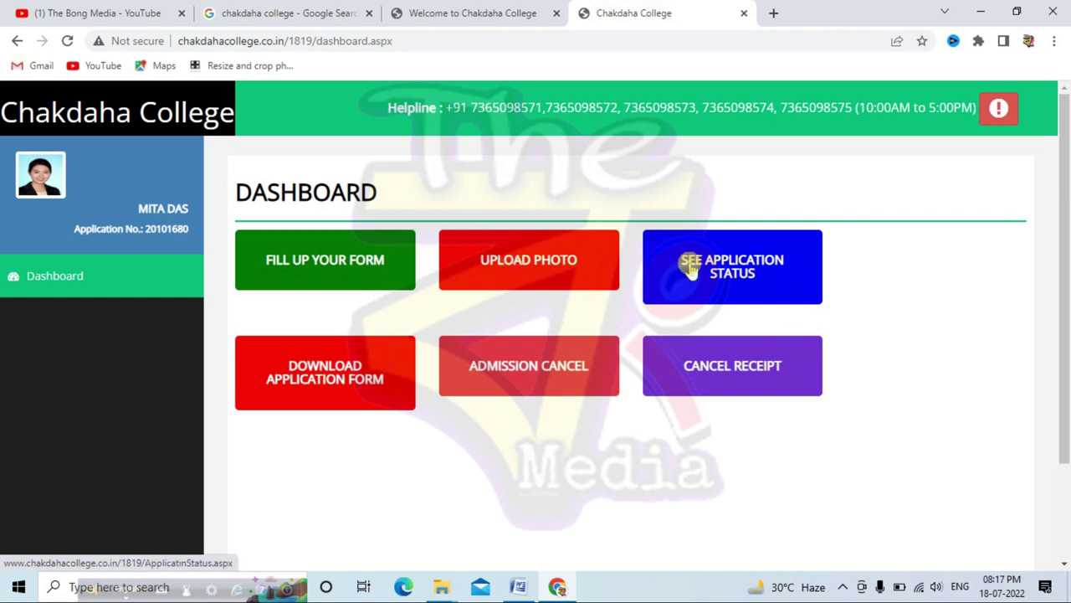
# Review the application status, including form fill-up, photo upload, best five marks and honours merit points, and return to the dashboard.
pyautogui.click(731, 268)
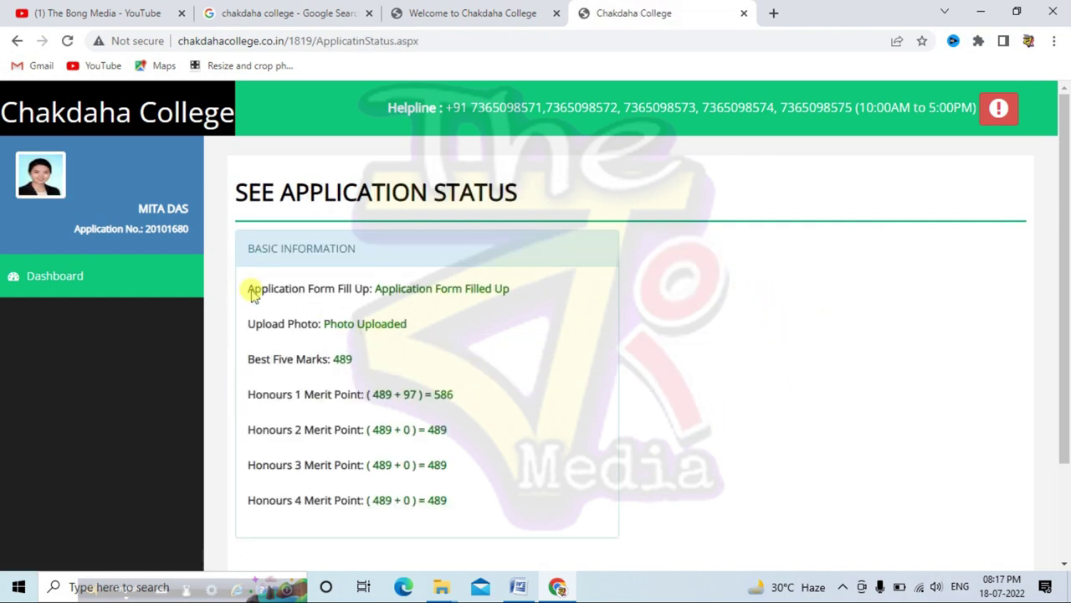
pyautogui.moveTo(378, 292); pyautogui.dragTo(514, 297)
pyautogui.click(516, 296)
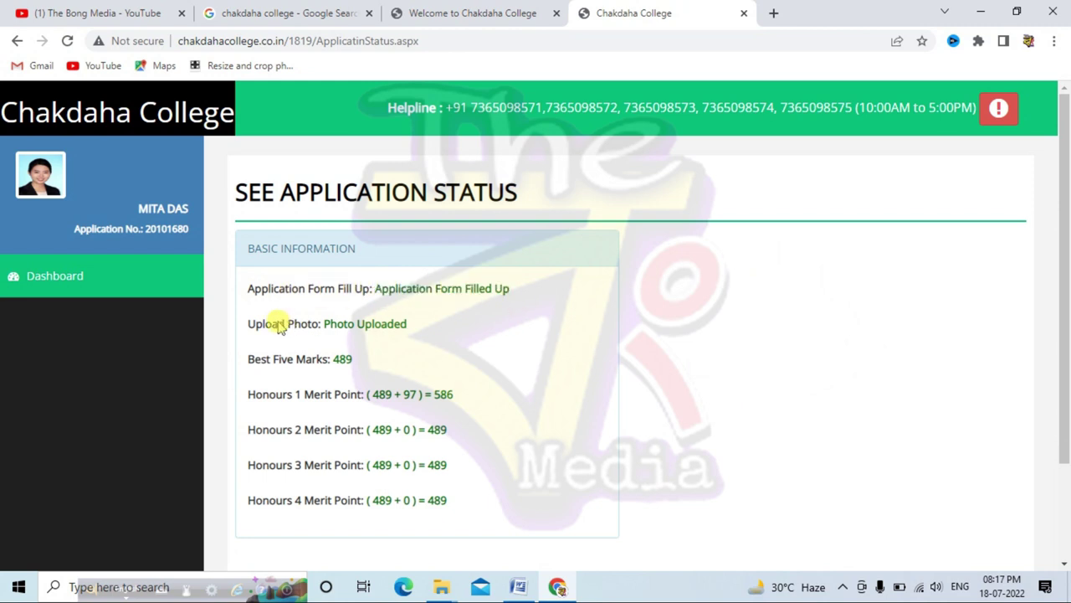
pyautogui.scroll(-2, 318, 339)
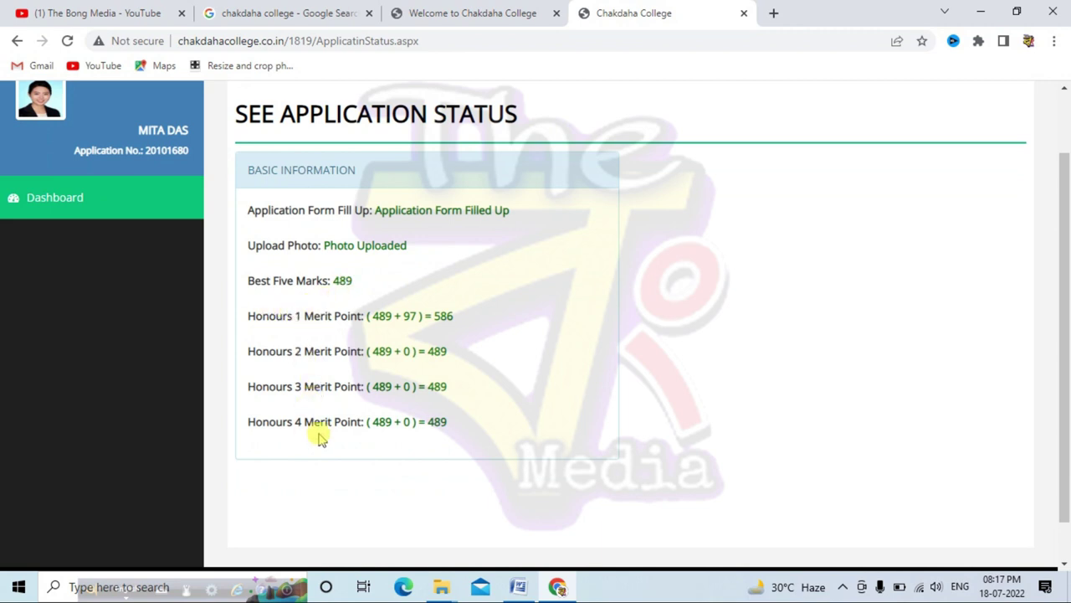
pyautogui.scroll(-1, 433, 359)
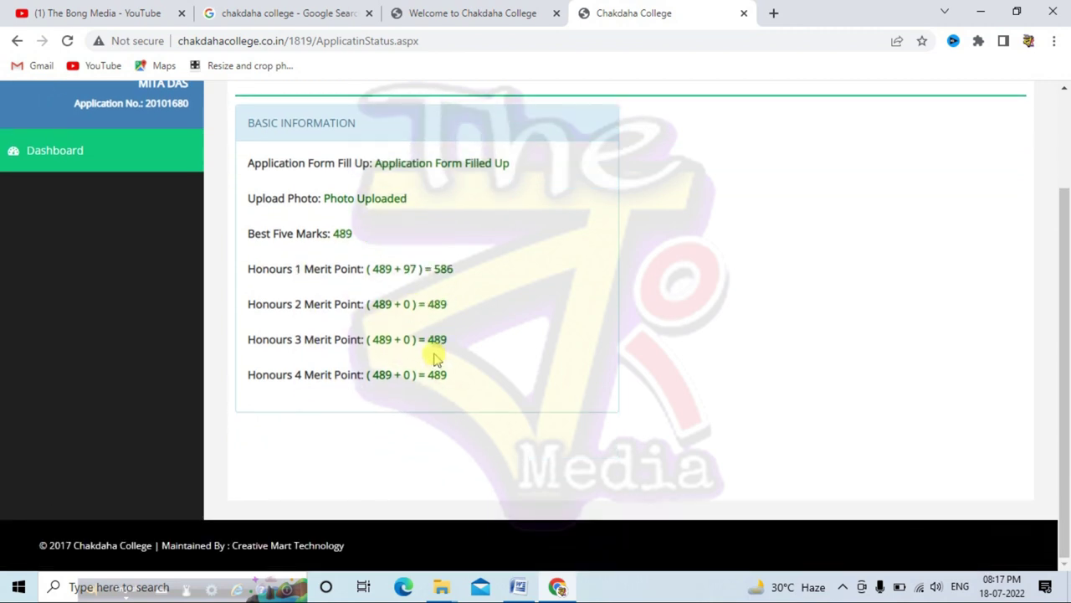
pyautogui.scroll(3, 434, 361)
pyautogui.hotkey('alt', 'Left')
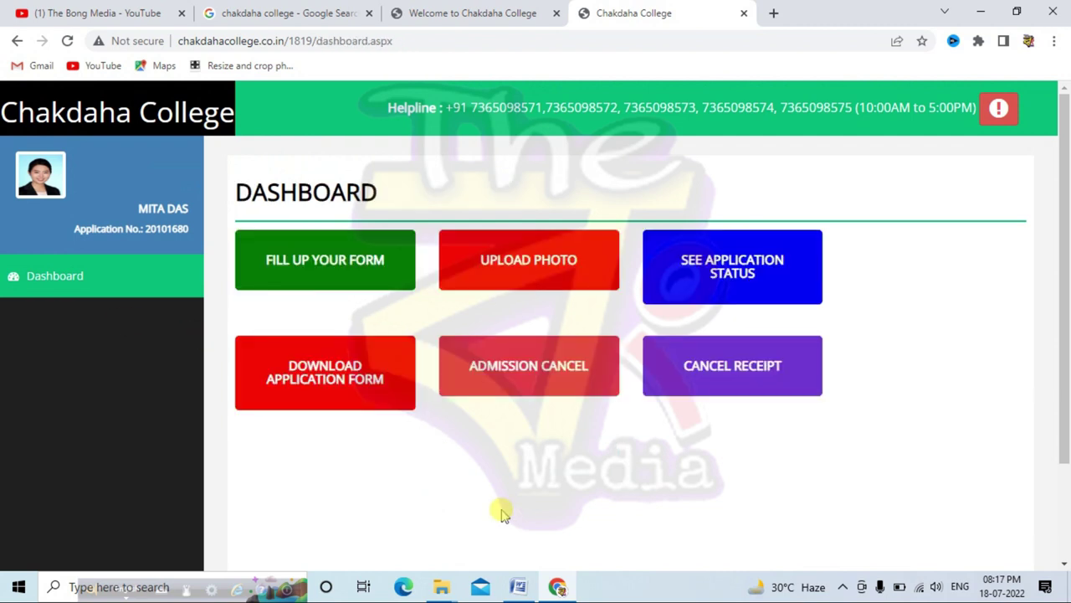
# Open the downloadable application form, review the applicant details, subject marks, applied courses and declaration, and start printing it.
pyautogui.click(325, 376)
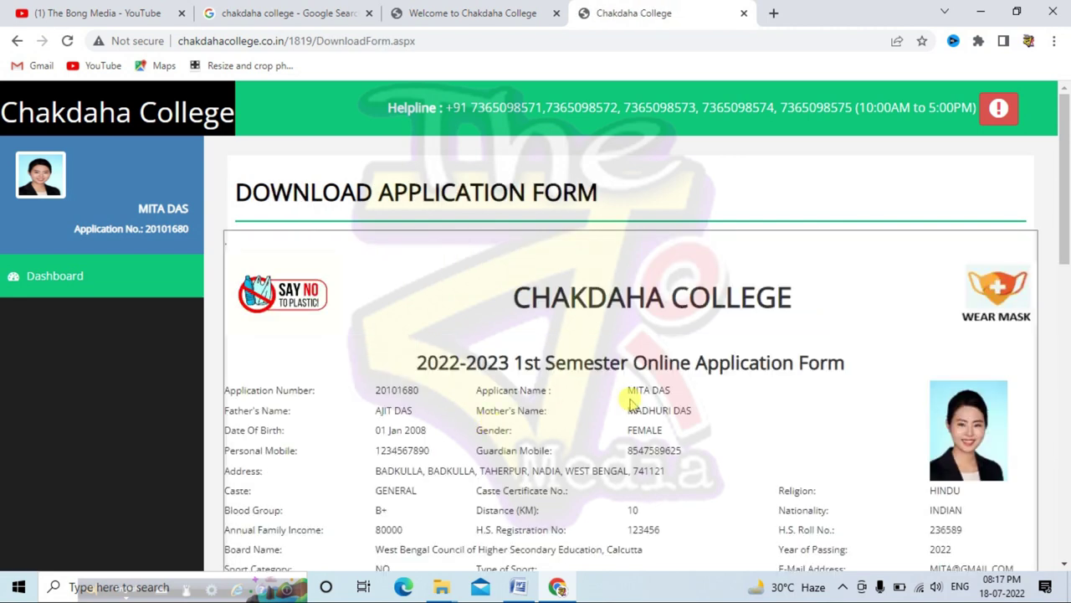
pyautogui.scroll(-5, 653, 405)
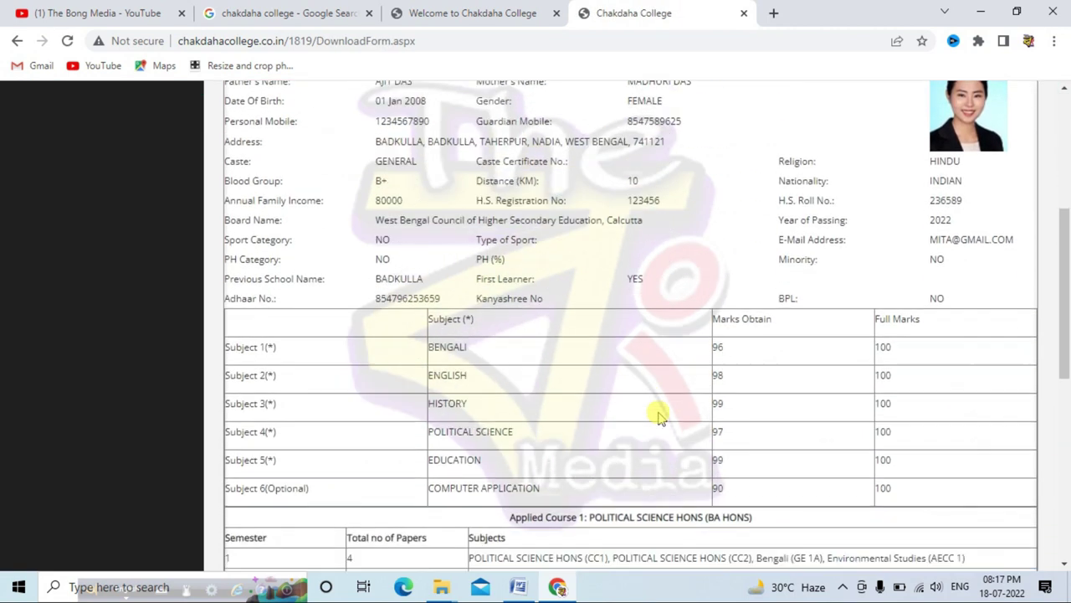
pyautogui.scroll(-6, 657, 416)
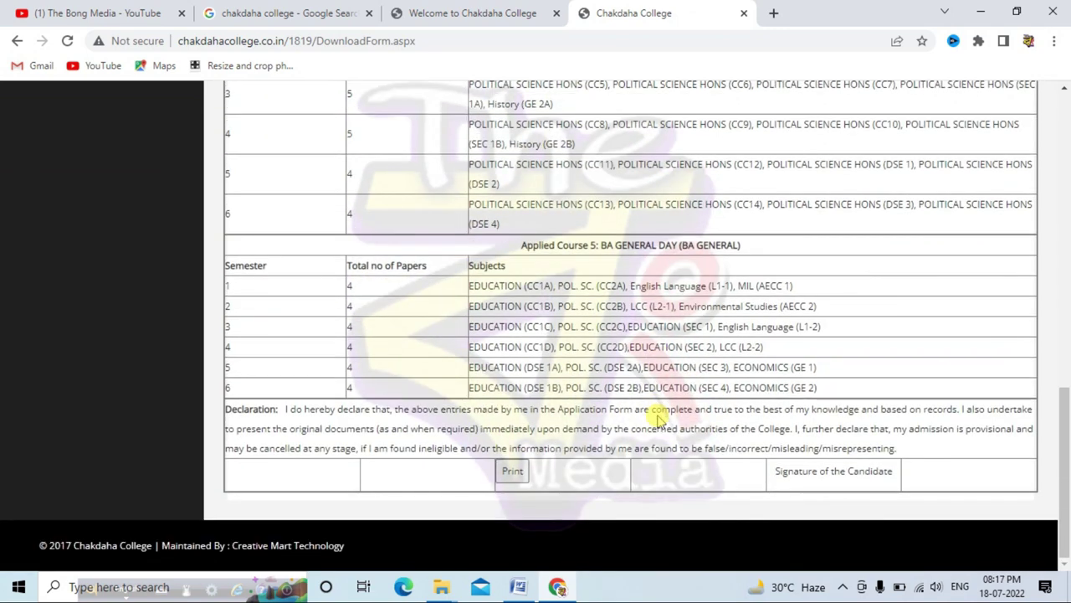
pyautogui.scroll(6, 661, 414)
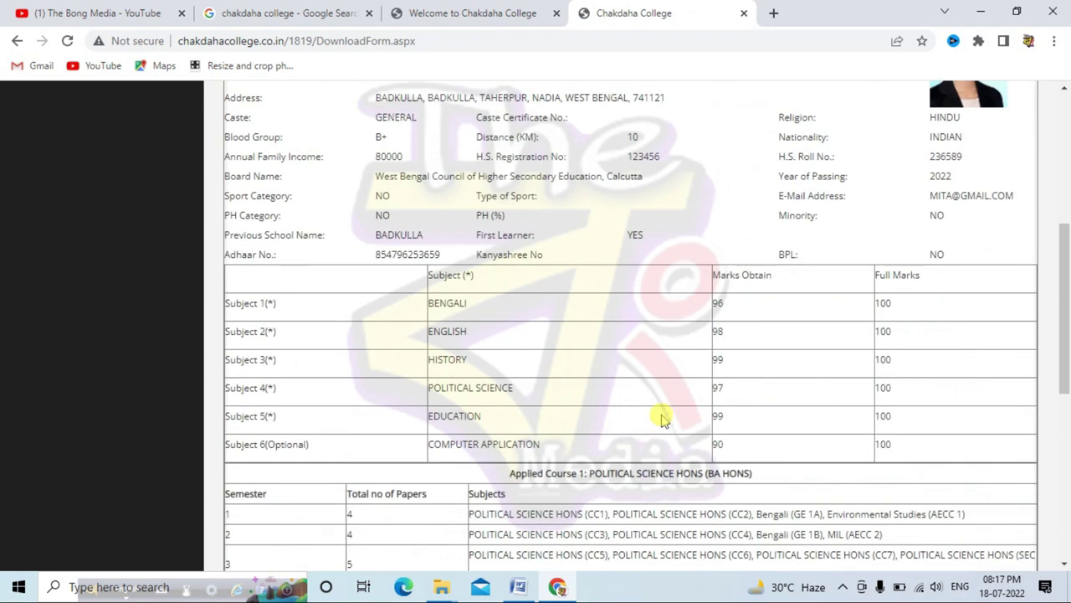
pyautogui.scroll(3, 661, 419)
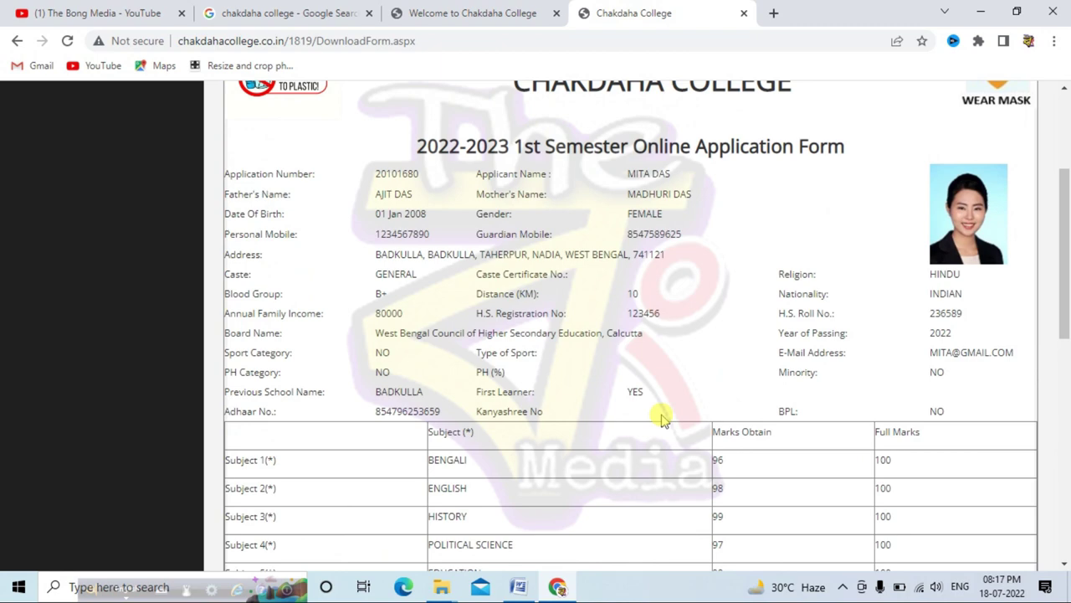
pyautogui.scroll(1, 661, 418)
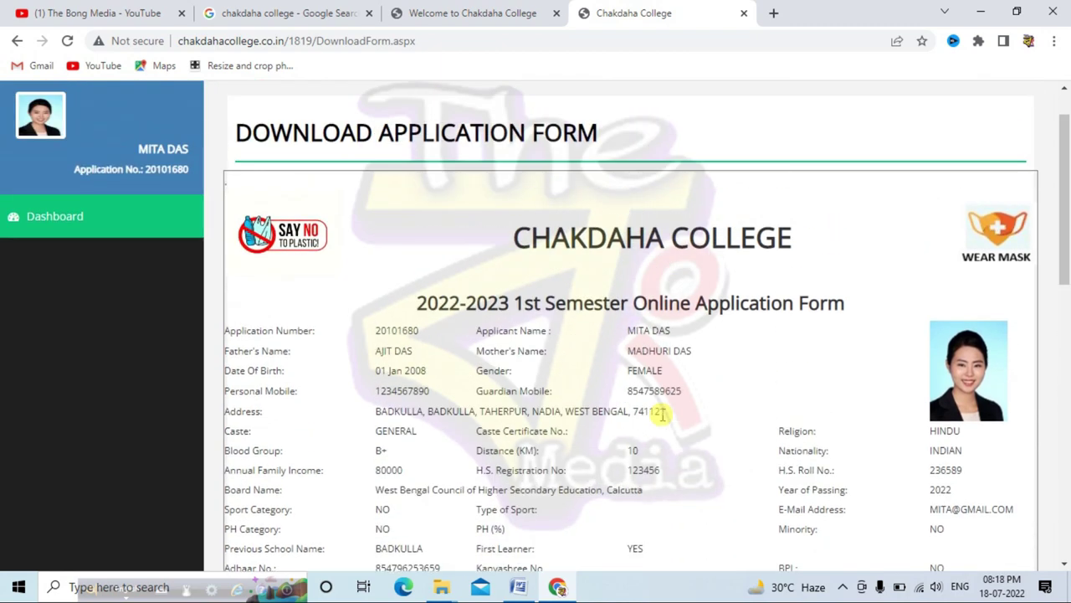
pyautogui.scroll(-10, 661, 413)
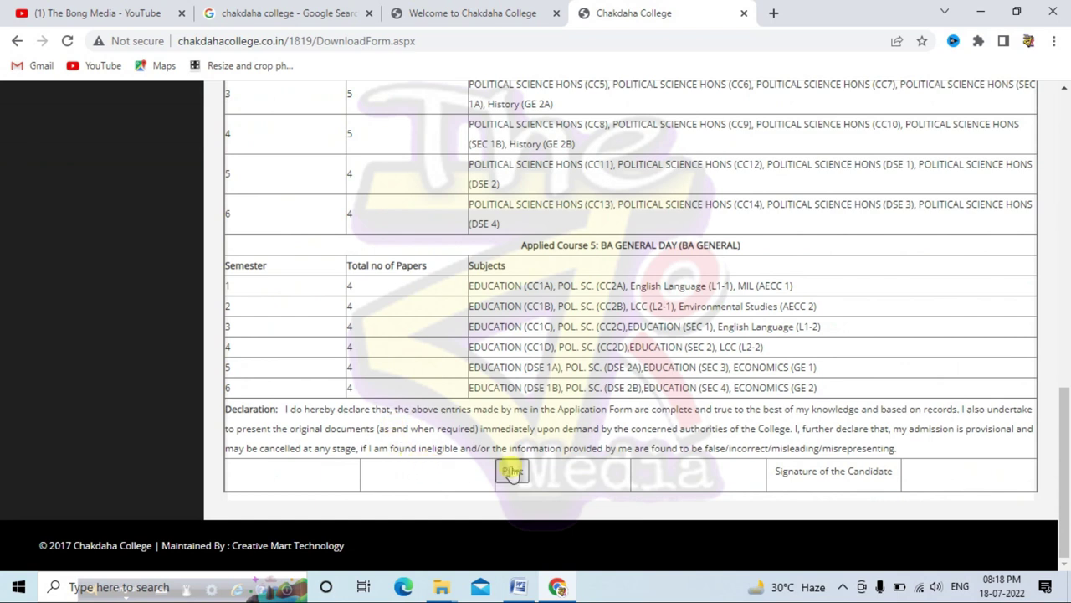
pyautogui.click(515, 475)
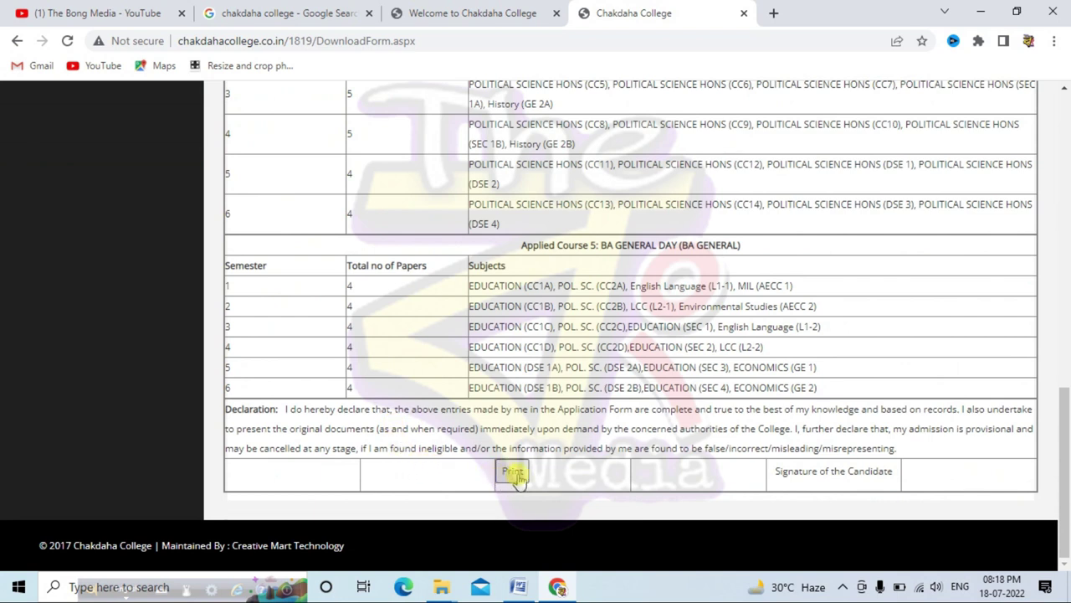